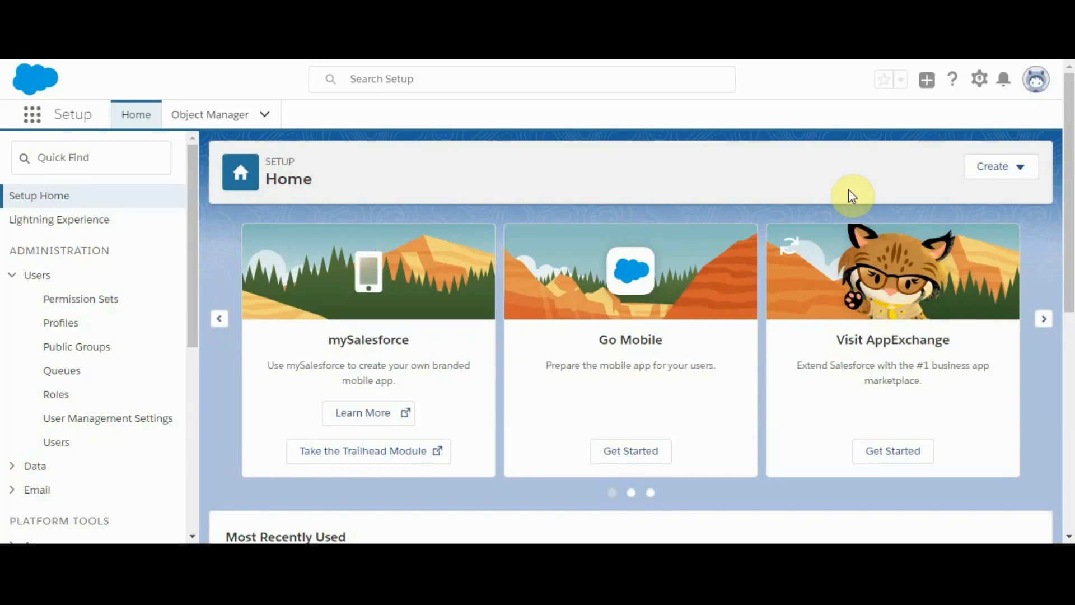
Step: Search the setup options for "per" and open the Permission Sets page
{"action": "left_click", "coordinate": [107, 162]}
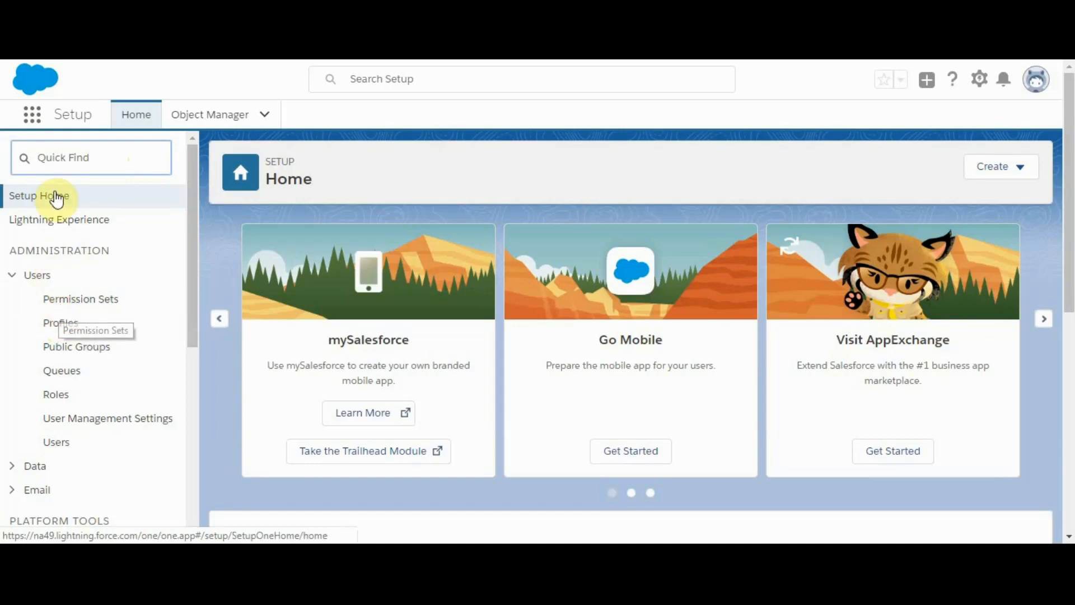
{"action": "type", "text": "pe"}
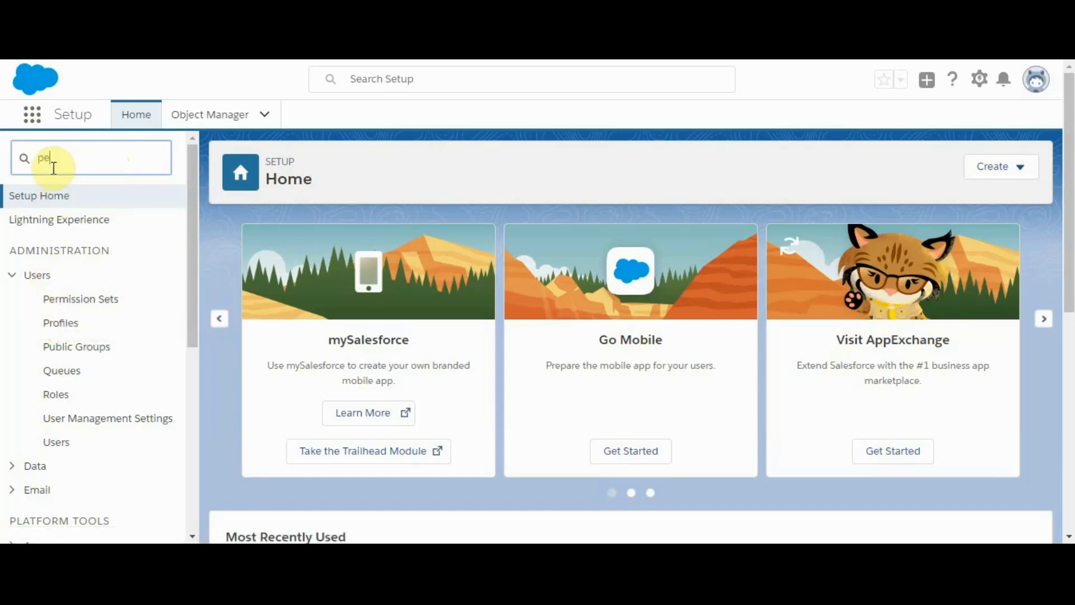
{"action": "type", "text": "r"}
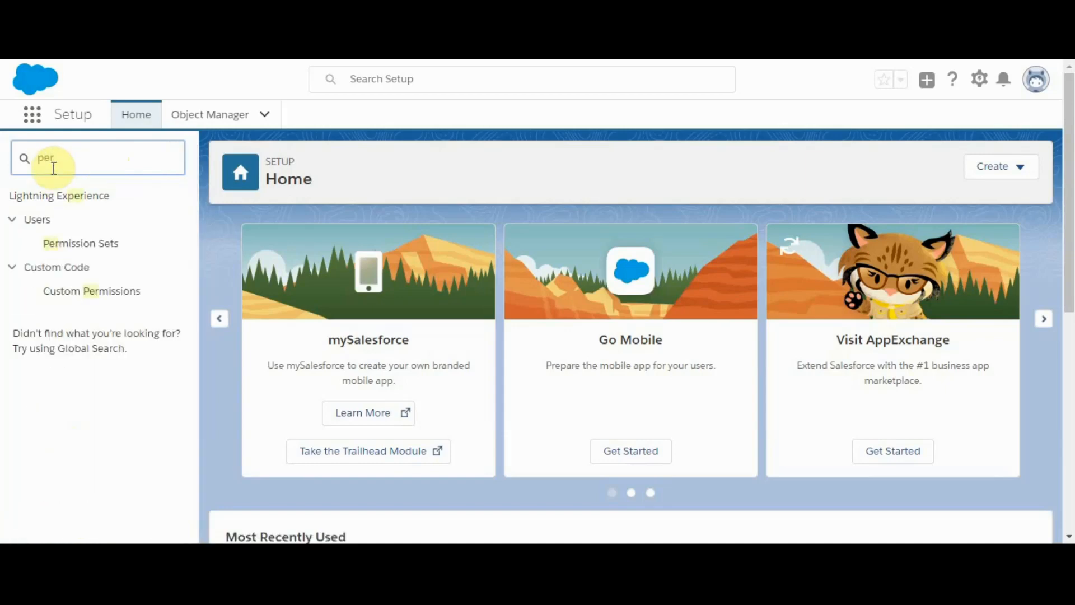
{"action": "left_click", "coordinate": [66, 244]}
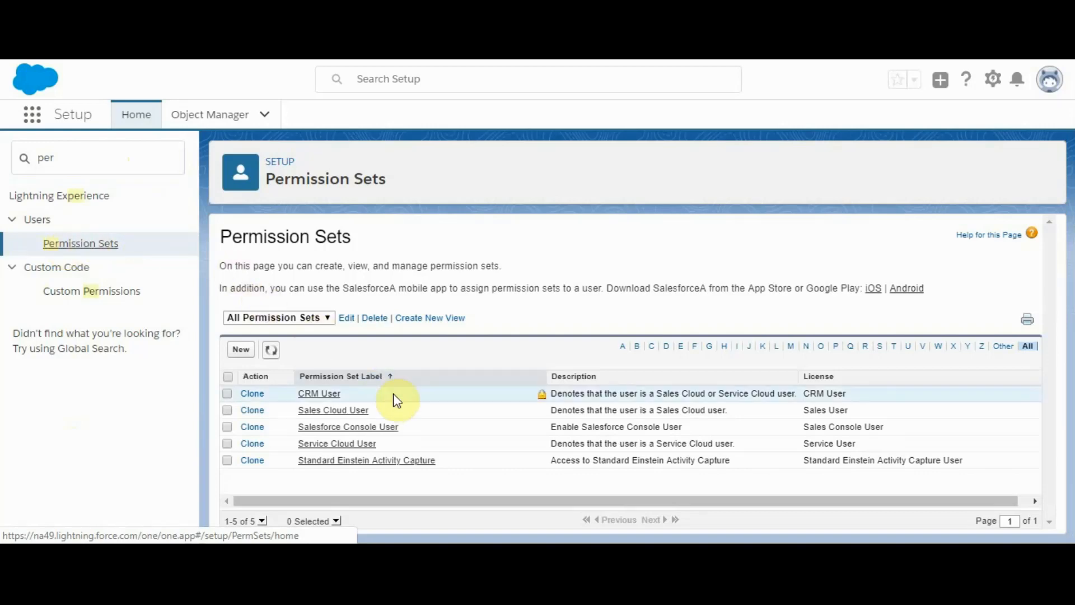
Step: Create and save a permission set labelled "Super User Permission" with the API name Super_User_Permission and no license
{"action": "left_click", "coordinate": [245, 352]}
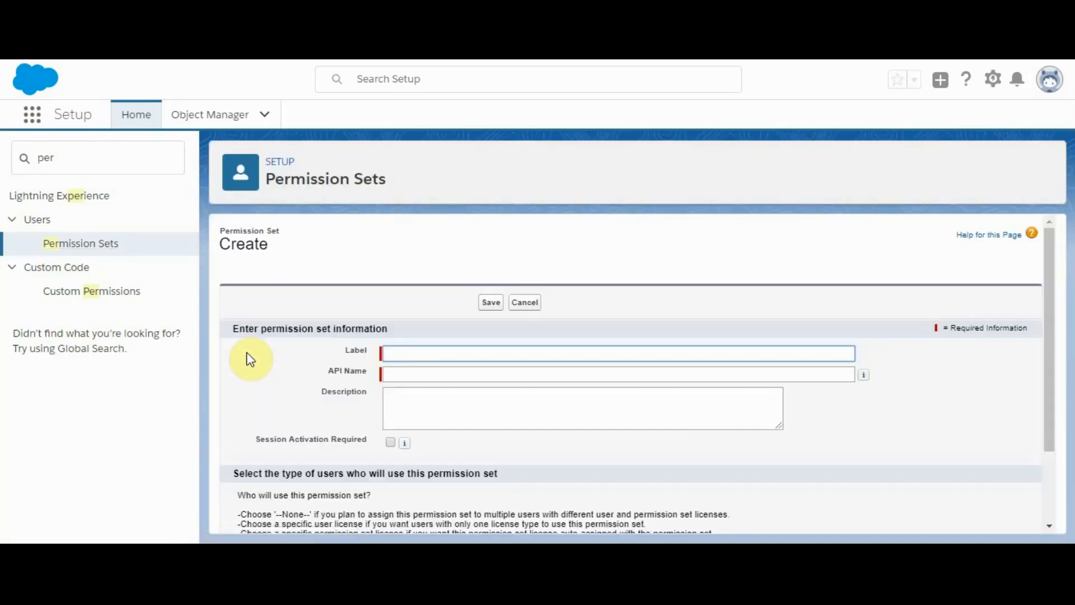
{"action": "scroll", "coordinate": [291, 377], "scroll_direction": "down", "scroll_amount": 1}
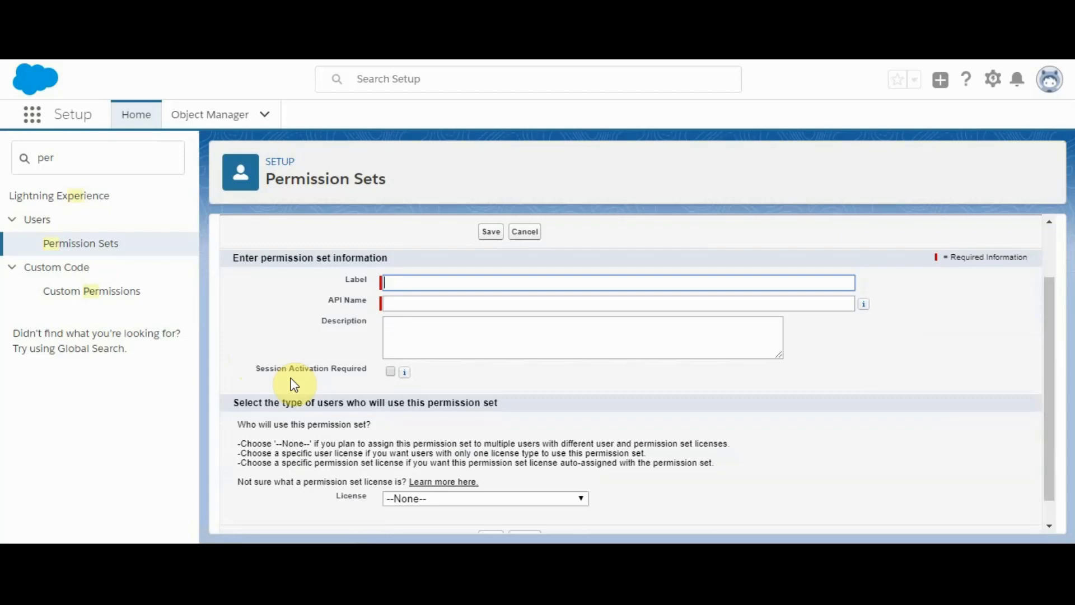
{"action": "type", "text": "Su"}
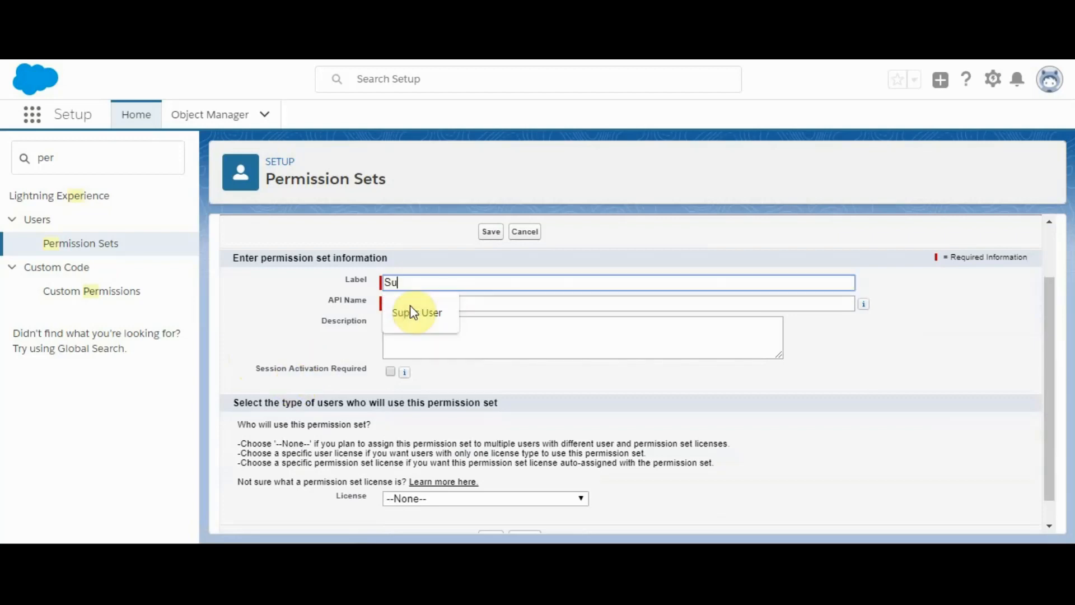
{"action": "type", "text": "per User Permission"}
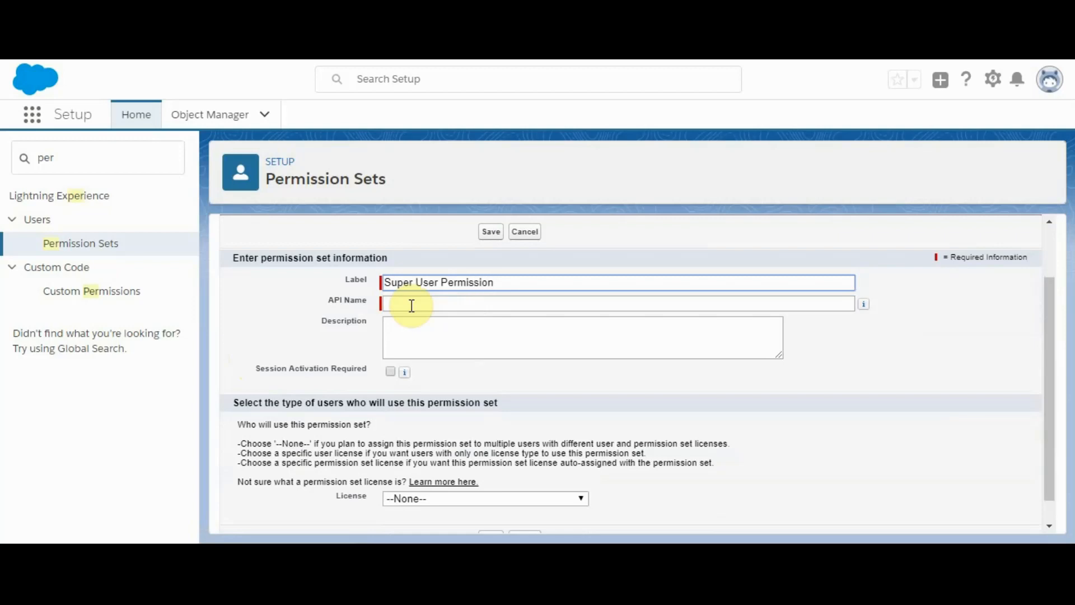
{"action": "left_click", "coordinate": [412, 306]}
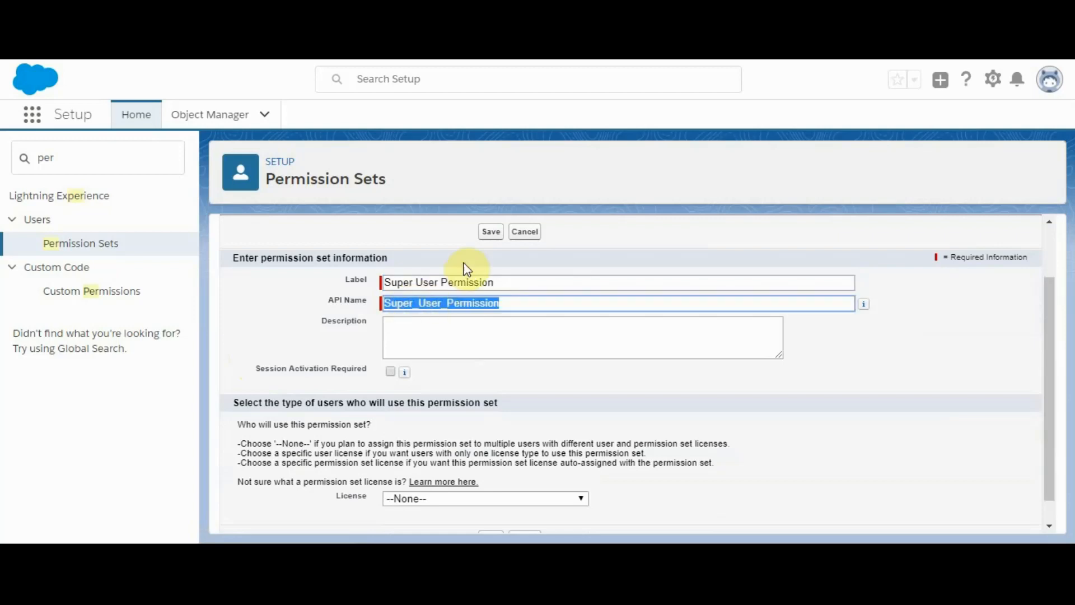
{"action": "left_click", "coordinate": [490, 232]}
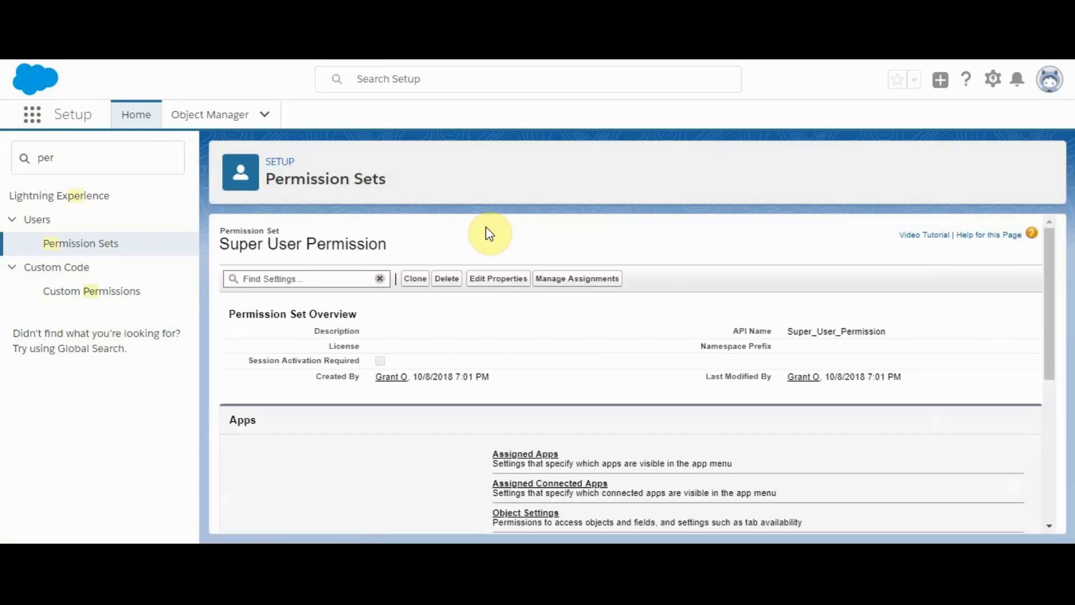
Step: Look through the app settings of the Super User Permission set and open its Object Settings
{"action": "scroll", "coordinate": [525, 362], "scroll_direction": "down", "scroll_amount": 3}
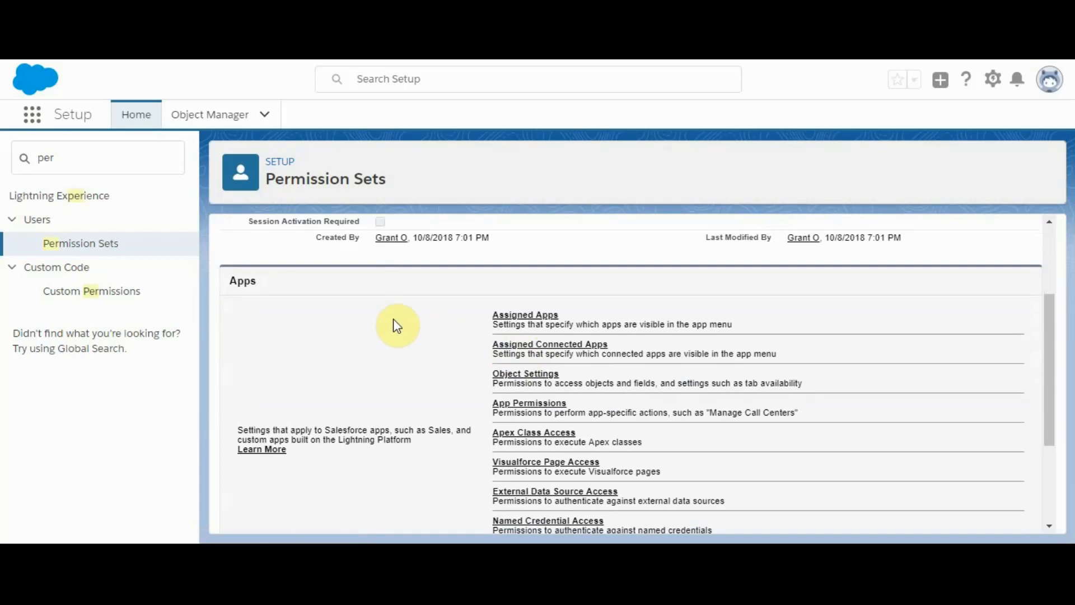
{"action": "scroll", "coordinate": [393, 318], "scroll_direction": "down", "scroll_amount": 2}
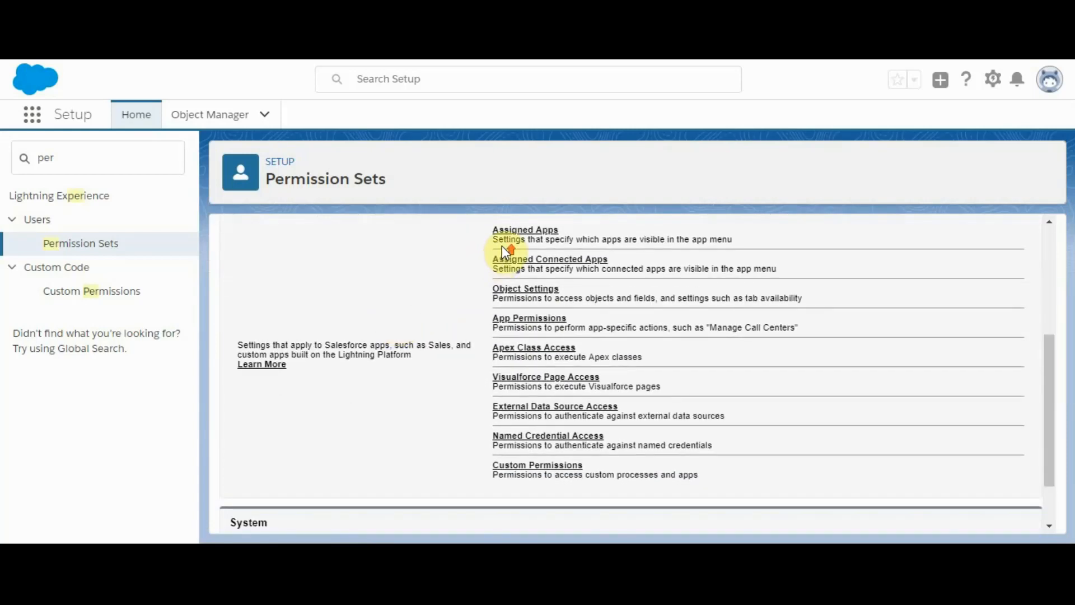
{"action": "scroll", "coordinate": [501, 246], "scroll_direction": "up", "scroll_amount": 1}
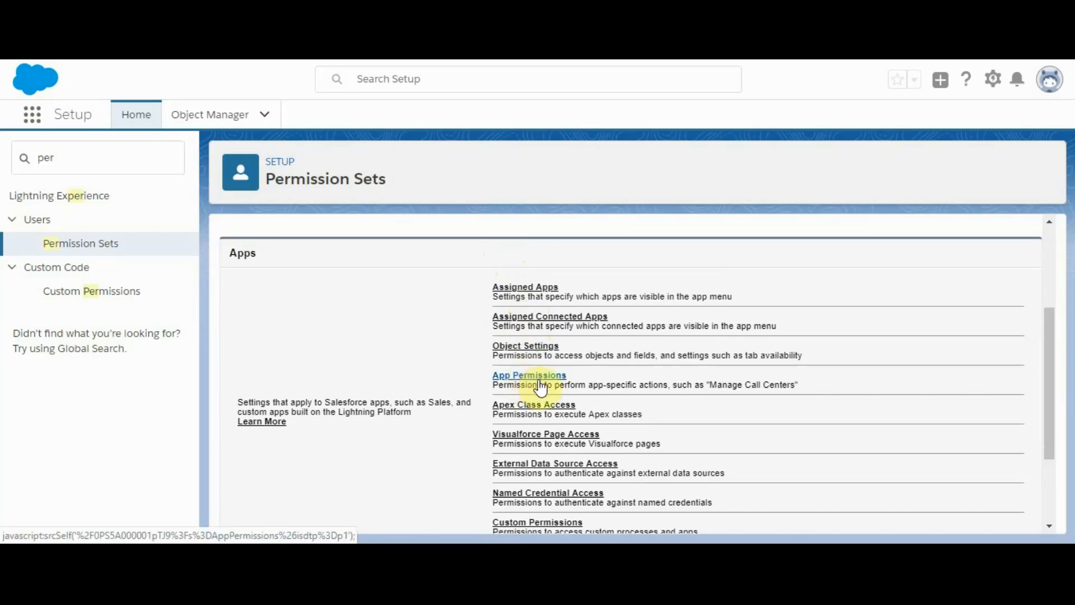
{"action": "scroll", "coordinate": [538, 381], "scroll_direction": "down", "scroll_amount": 1}
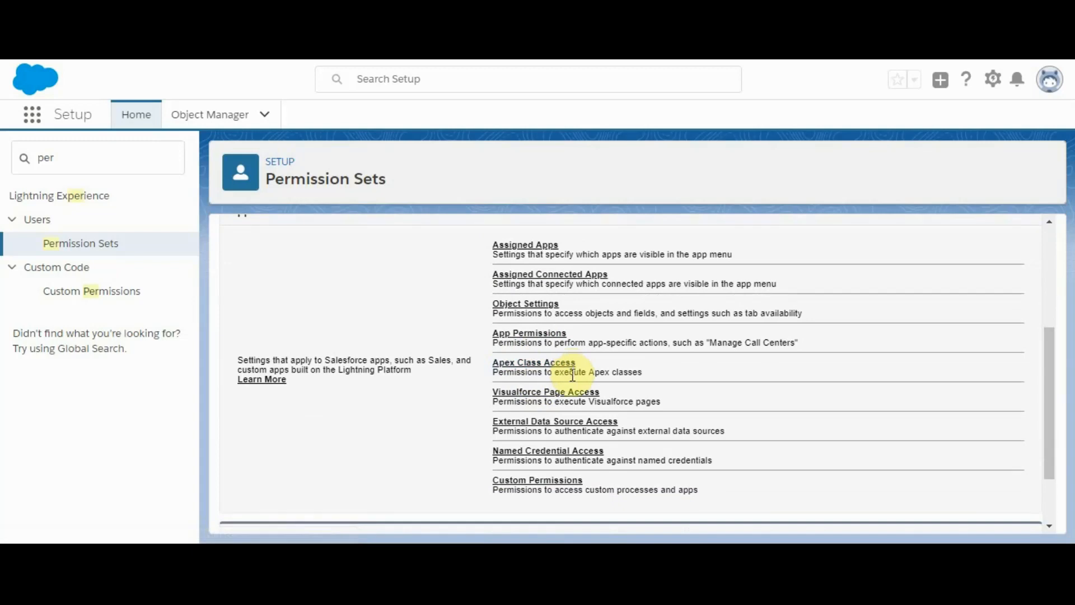
{"action": "scroll", "coordinate": [621, 390], "scroll_direction": "down", "scroll_amount": 2}
{"action": "scroll", "coordinate": [622, 390], "scroll_direction": "up", "scroll_amount": 5}
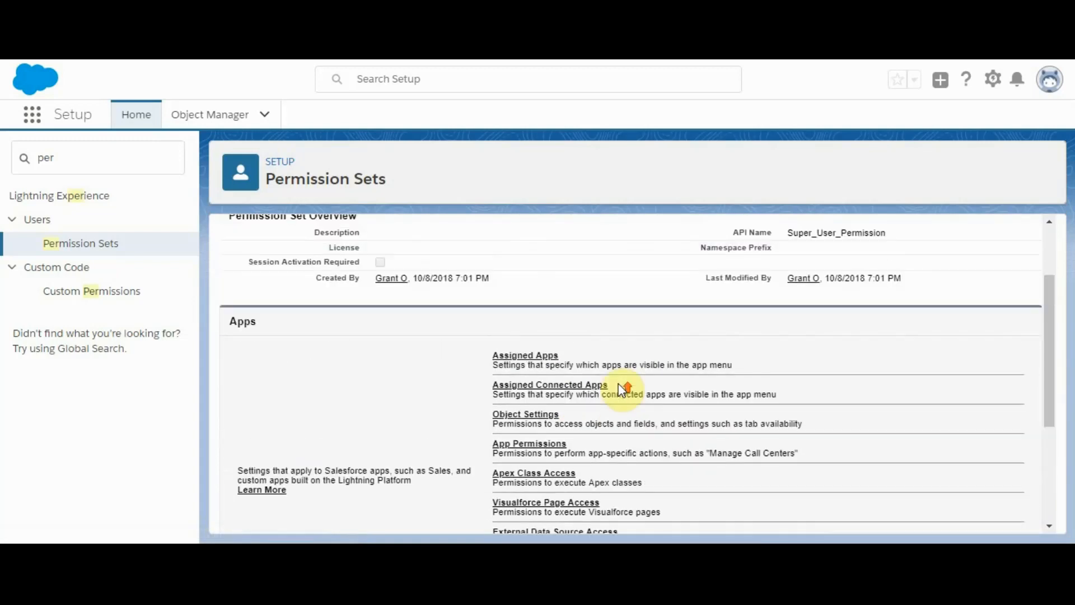
{"action": "scroll", "coordinate": [621, 390], "scroll_direction": "down", "scroll_amount": 3}
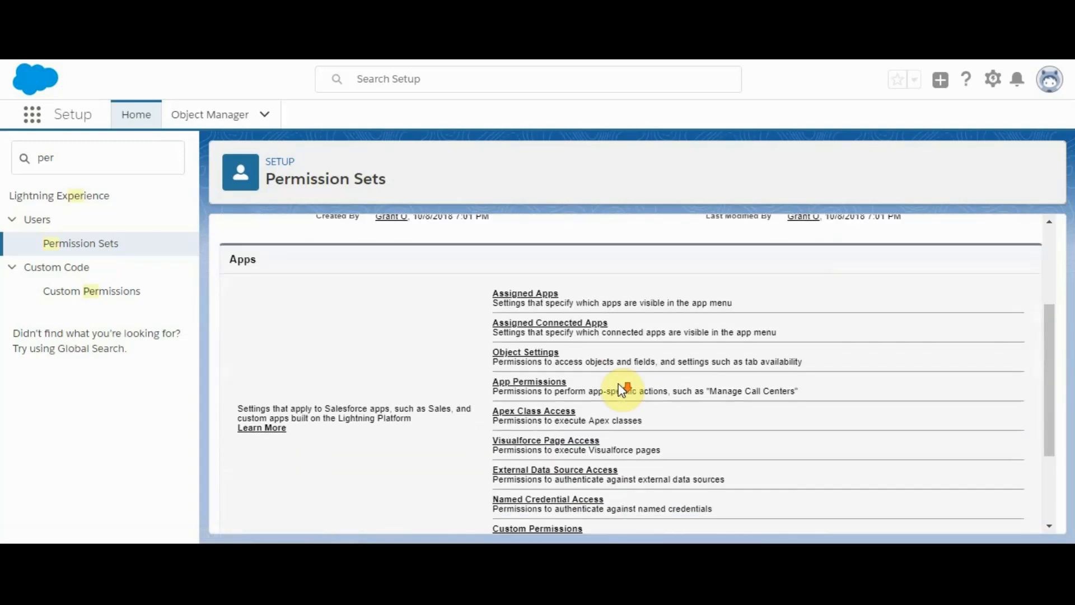
{"action": "left_click", "coordinate": [548, 356]}
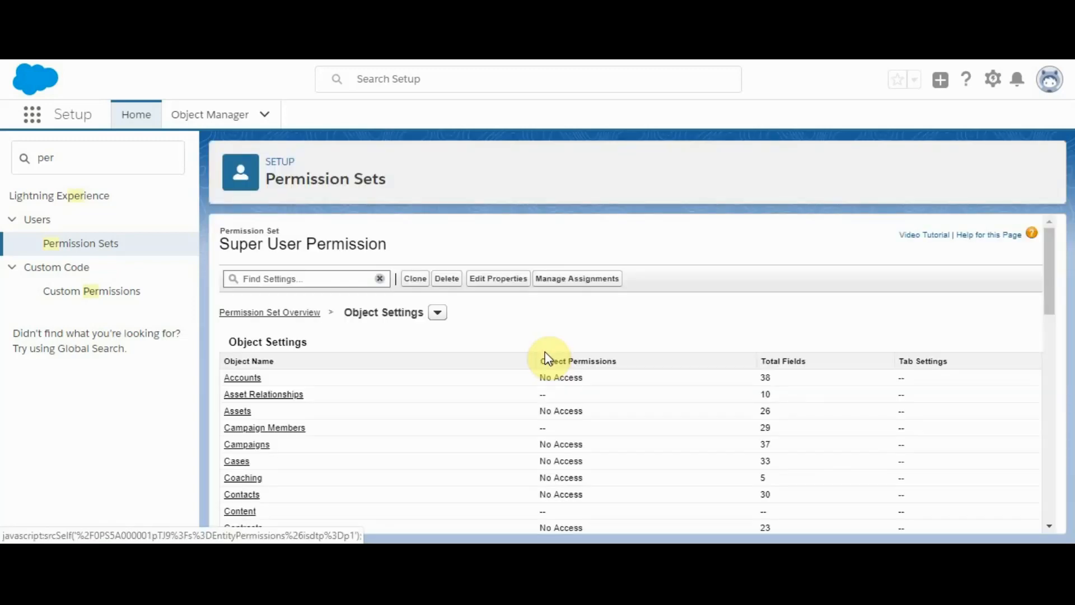
Step: Edit the Accounts object permissions to enable Modify All, together with Read, Edit, Delete and View All
{"action": "scroll", "coordinate": [481, 393], "scroll_direction": "down", "scroll_amount": 3}
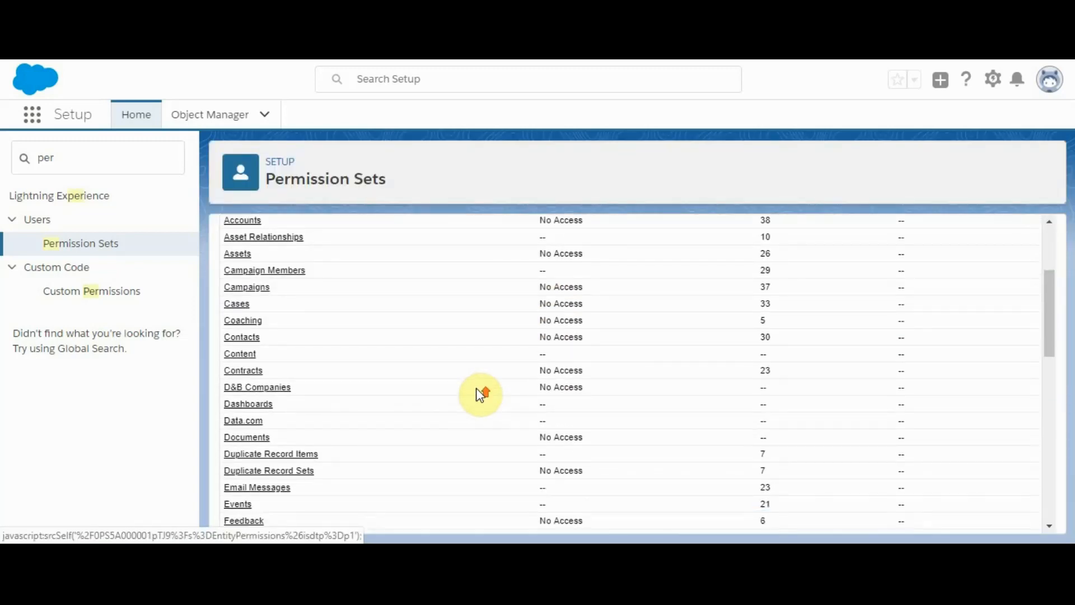
{"action": "scroll", "coordinate": [481, 394], "scroll_direction": "up", "scroll_amount": 1}
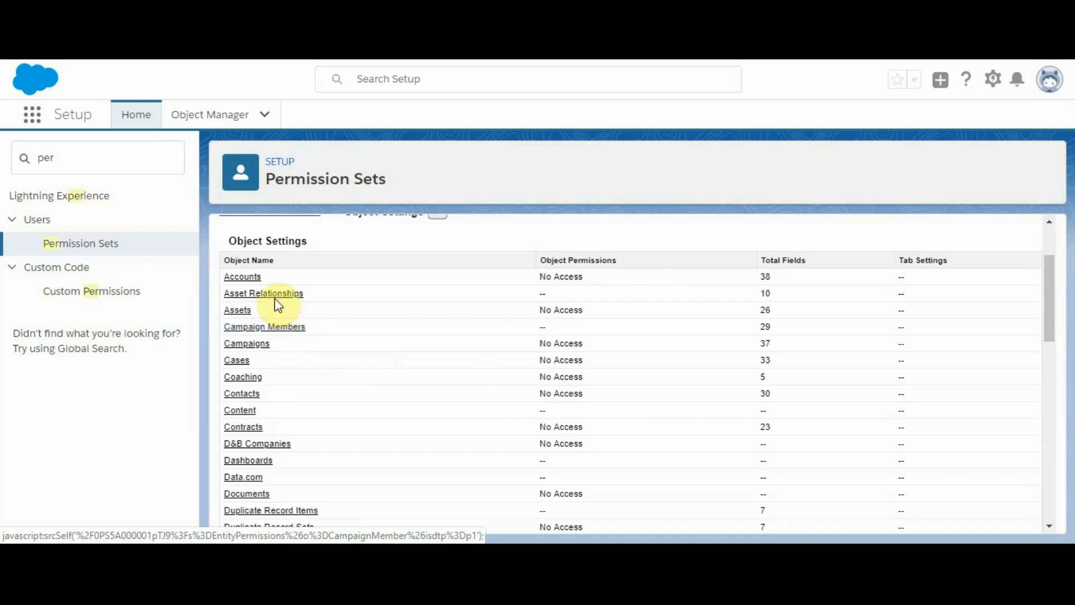
{"action": "left_click", "coordinate": [251, 278]}
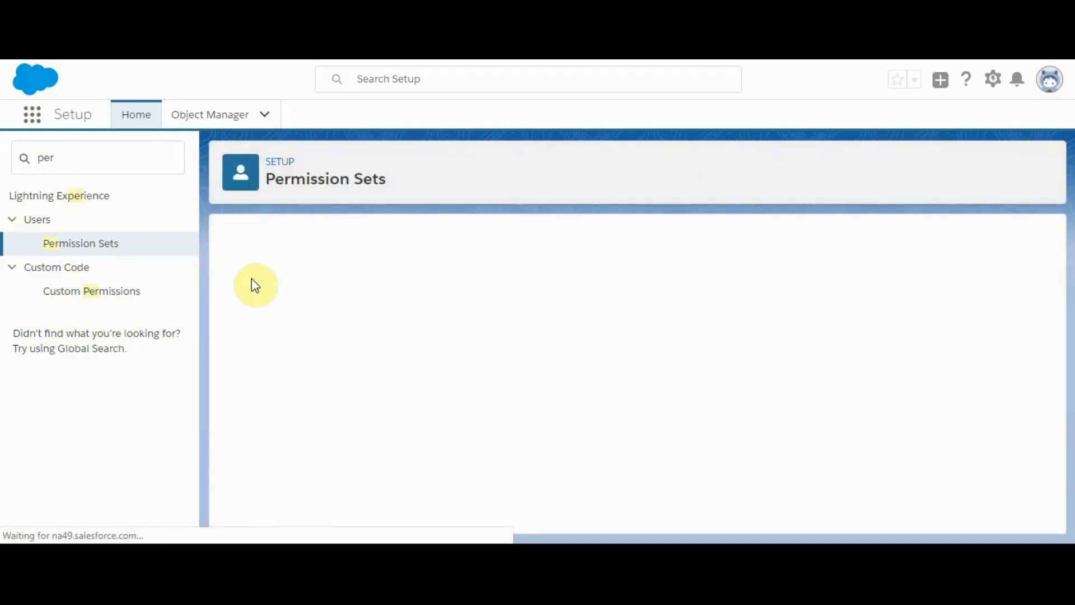
{"action": "scroll", "coordinate": [374, 351], "scroll_direction": "down", "scroll_amount": 2}
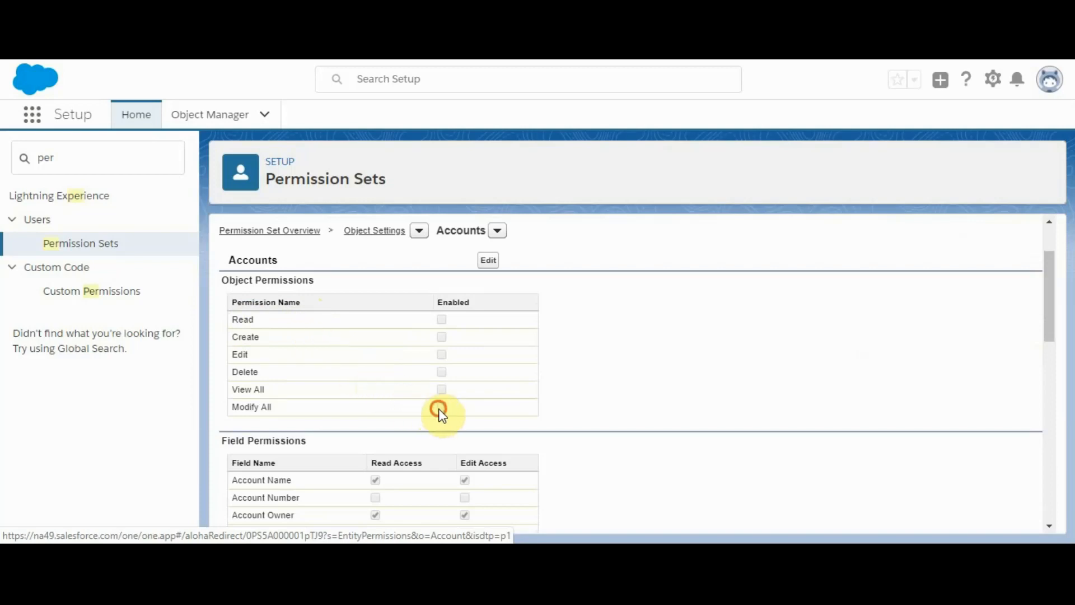
{"action": "left_click", "coordinate": [485, 261]}
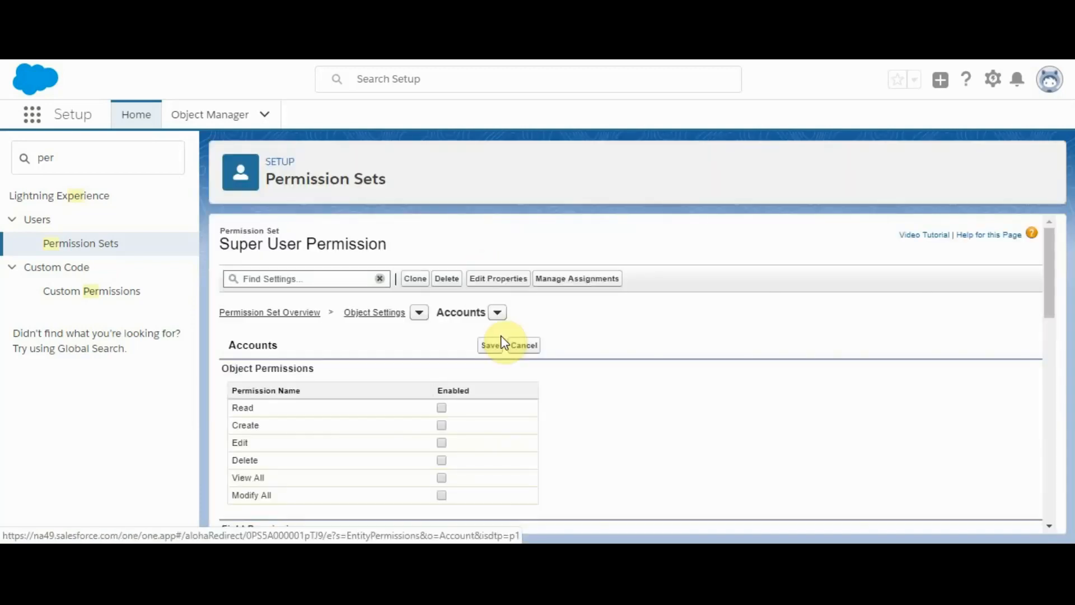
{"action": "scroll", "coordinate": [502, 337], "scroll_direction": "down", "scroll_amount": 1}
{"action": "left_click", "coordinate": [447, 417]}
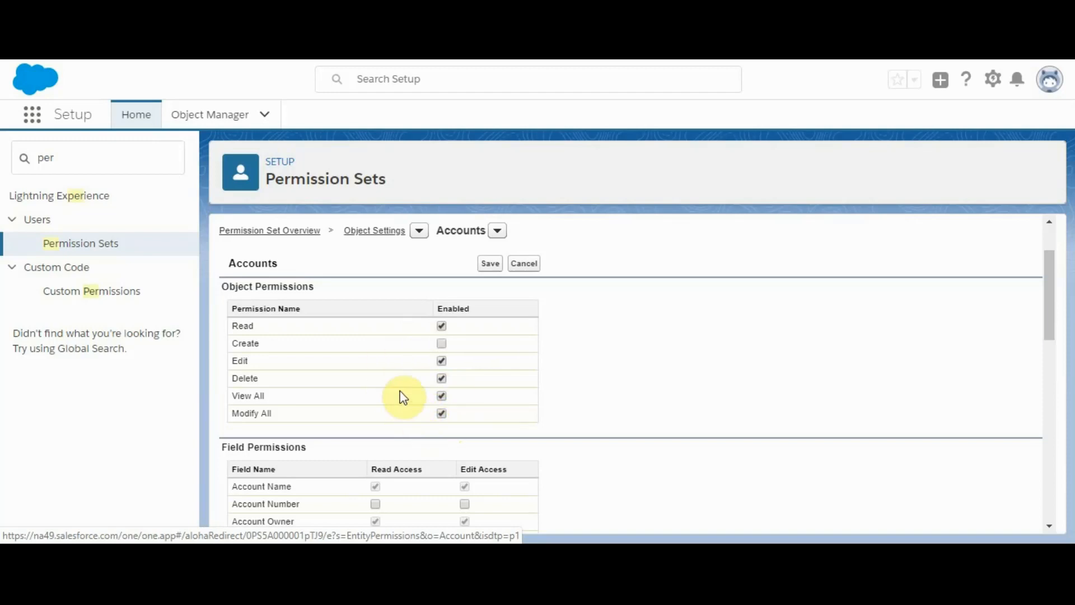
Step: Review the read and edit access of the Accounts fields and save the Accounts object permissions
{"action": "scroll", "coordinate": [403, 398], "scroll_direction": "down", "scroll_amount": 4}
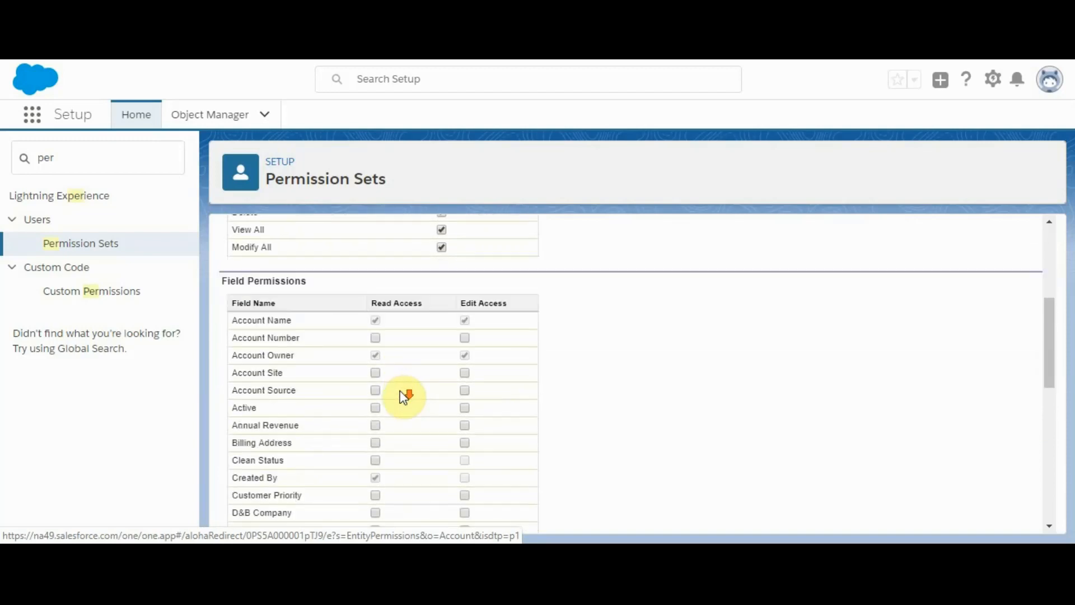
{"action": "scroll", "coordinate": [404, 398], "scroll_direction": "down", "scroll_amount": 1}
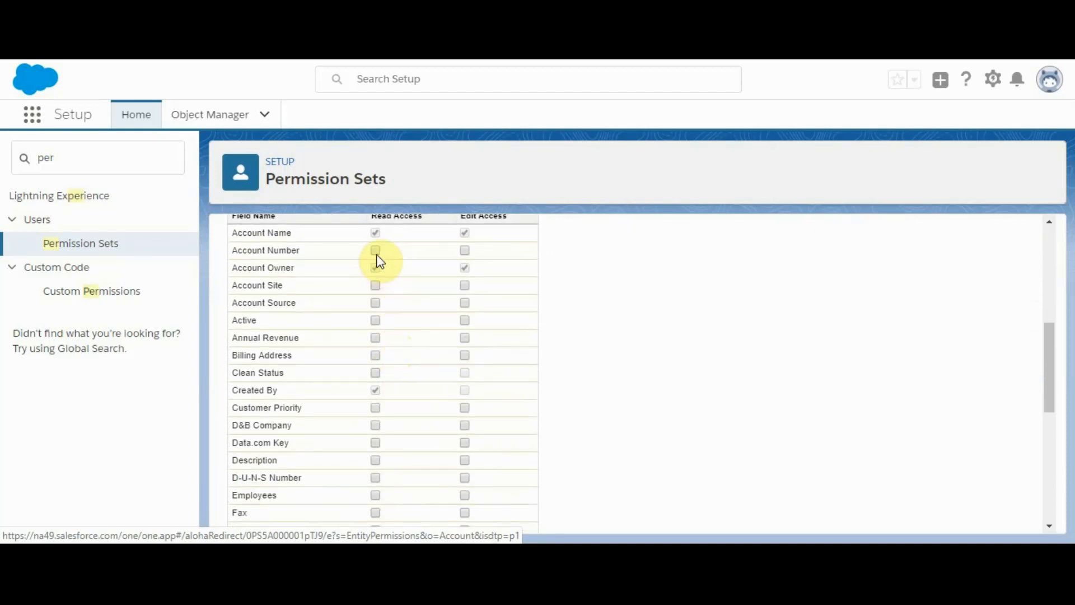
{"action": "scroll", "coordinate": [376, 257], "scroll_direction": "up", "scroll_amount": 1}
{"action": "scroll", "coordinate": [376, 257], "scroll_direction": "up", "scroll_amount": 1}
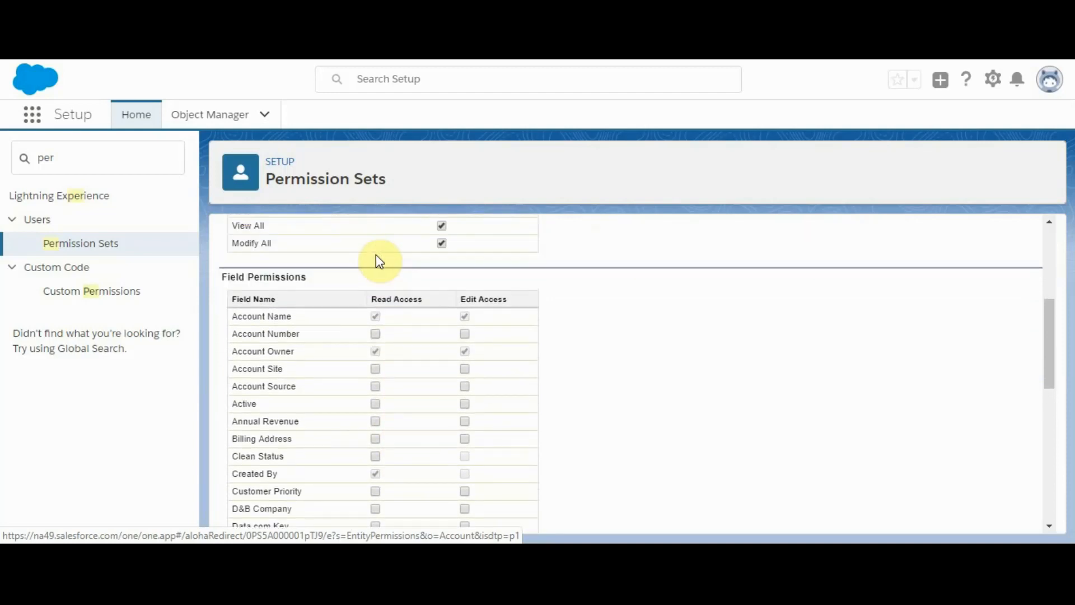
{"action": "scroll", "coordinate": [401, 301], "scroll_direction": "down", "scroll_amount": 2}
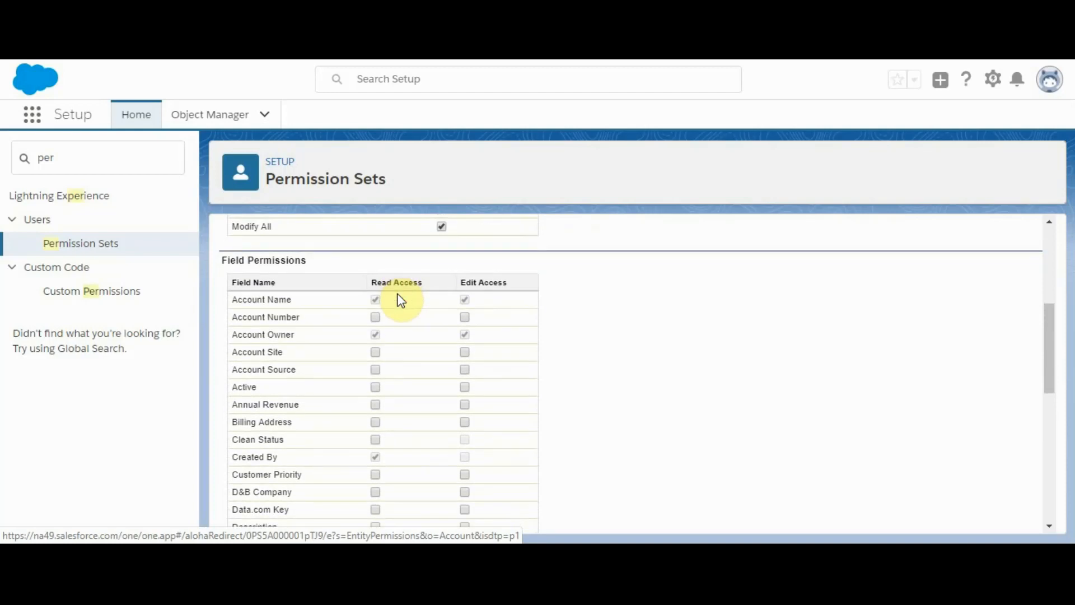
{"action": "scroll", "coordinate": [401, 301], "scroll_direction": "down", "scroll_amount": 5}
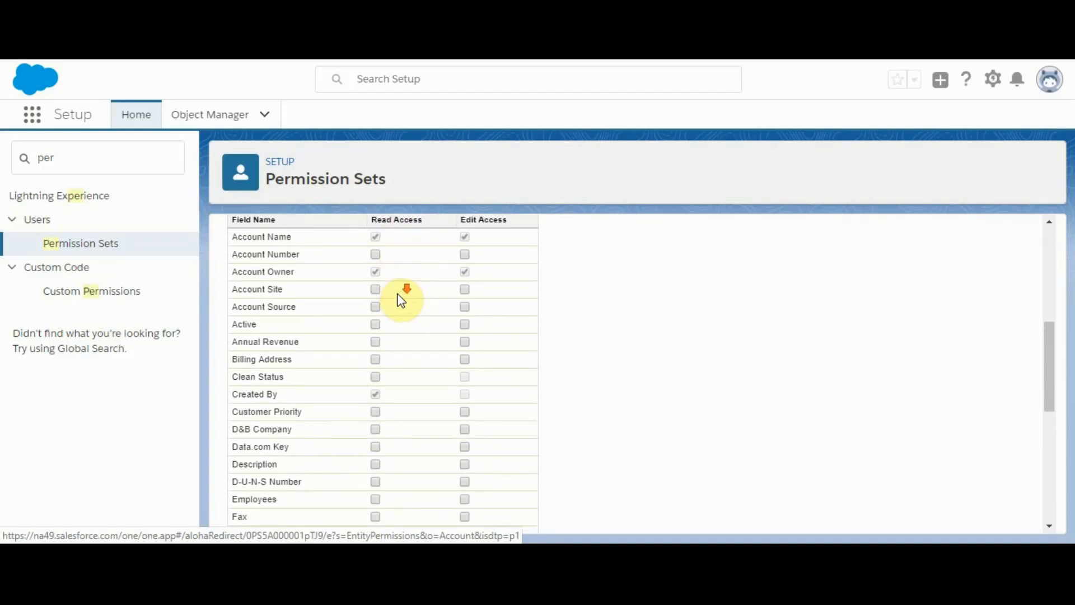
{"action": "scroll", "coordinate": [398, 294], "scroll_direction": "down", "scroll_amount": 5}
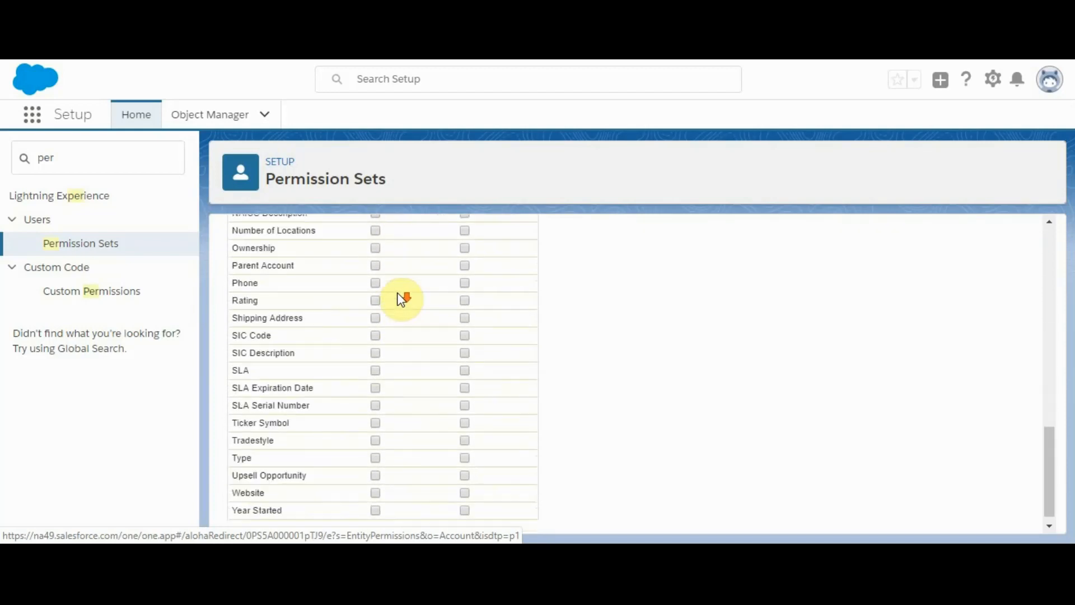
{"action": "scroll", "coordinate": [398, 294], "scroll_direction": "up", "scroll_amount": 11}
{"action": "scroll", "coordinate": [401, 298], "scroll_direction": "up", "scroll_amount": 7}
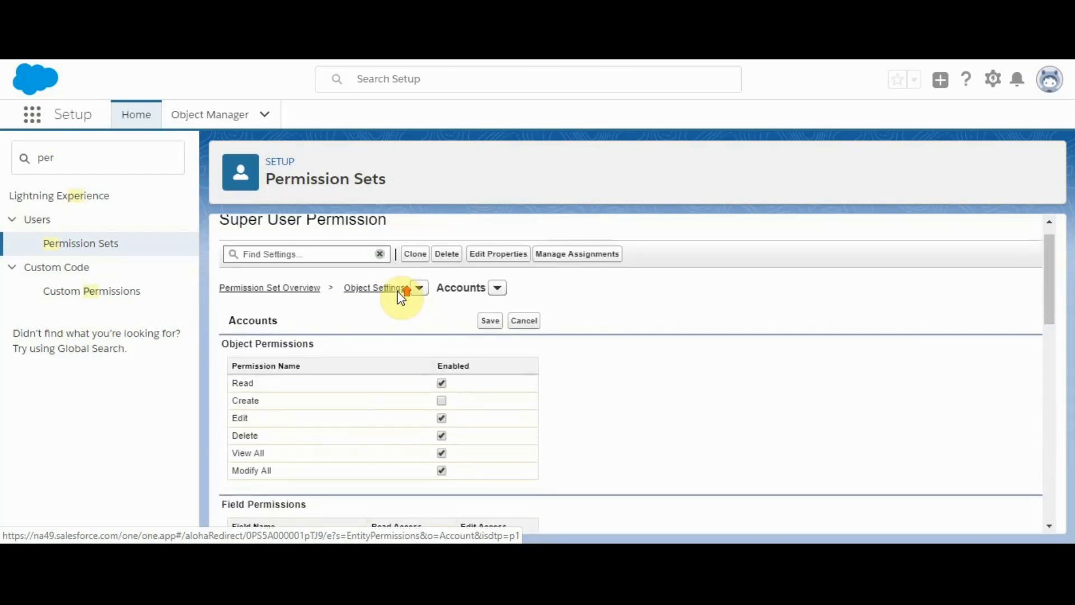
{"action": "left_click", "coordinate": [491, 352]}
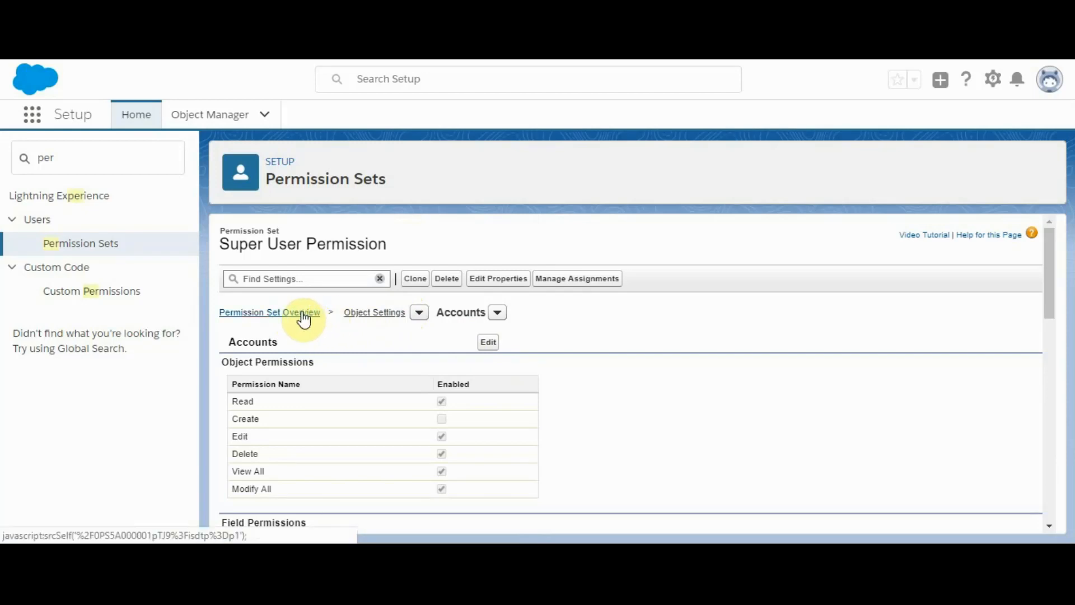
Step: Enable Delete, together with Read and Edit, in the permission set's Contacts object permissions and save them
{"action": "left_click", "coordinate": [358, 317]}
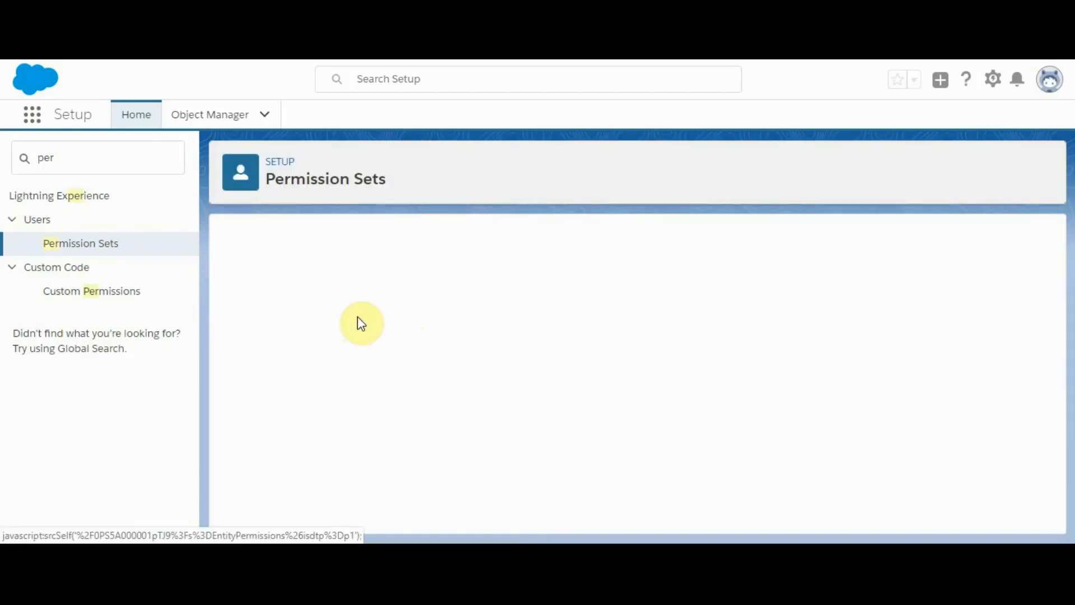
{"action": "scroll", "coordinate": [451, 390], "scroll_direction": "down", "scroll_amount": 3}
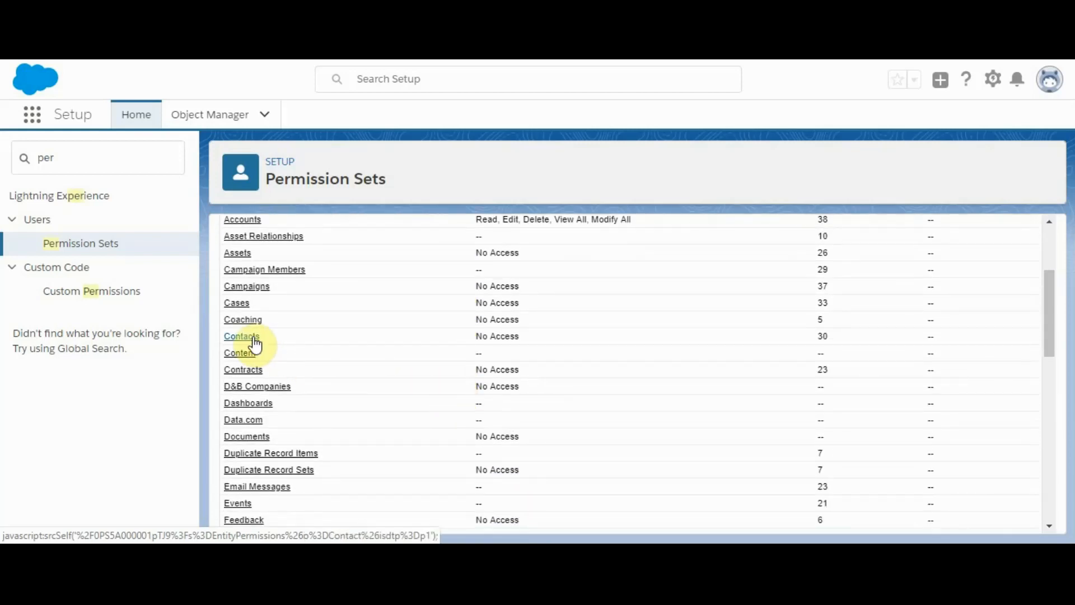
{"action": "left_click", "coordinate": [252, 337]}
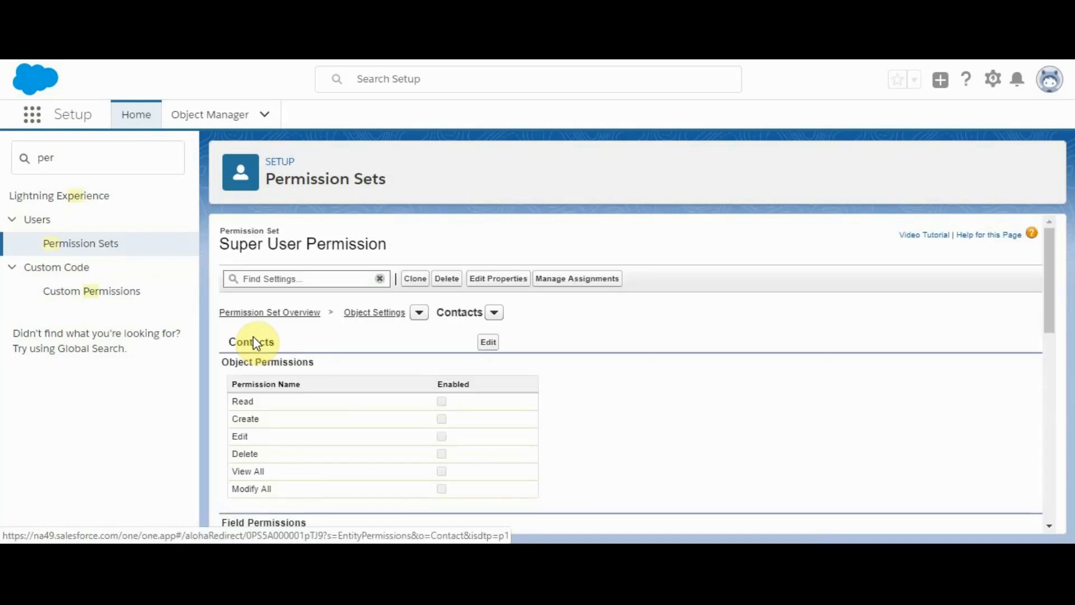
{"action": "left_click", "coordinate": [488, 342]}
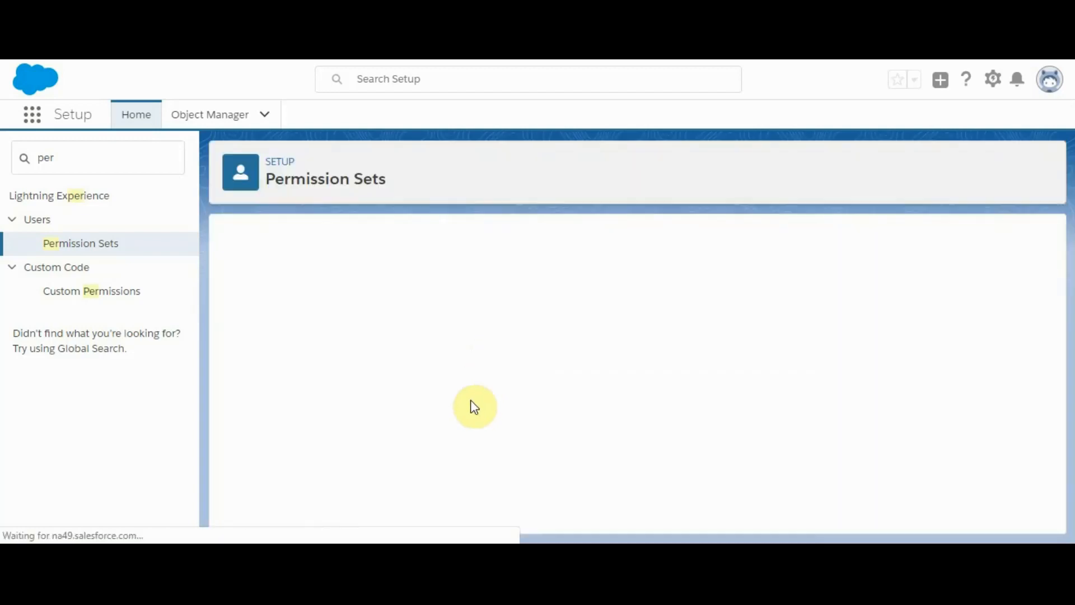
{"action": "scroll", "coordinate": [475, 407], "scroll_direction": "down", "scroll_amount": 2}
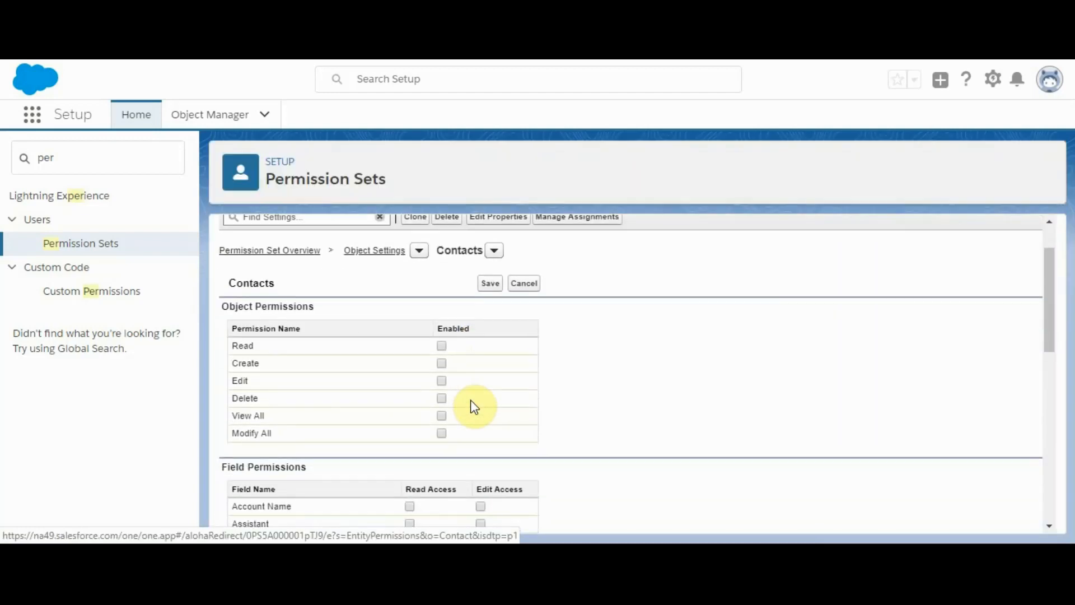
{"action": "left_click", "coordinate": [442, 398]}
{"action": "scroll", "coordinate": [456, 372], "scroll_direction": "down", "scroll_amount": 2}
{"action": "scroll", "coordinate": [456, 367], "scroll_direction": "up", "scroll_amount": 3}
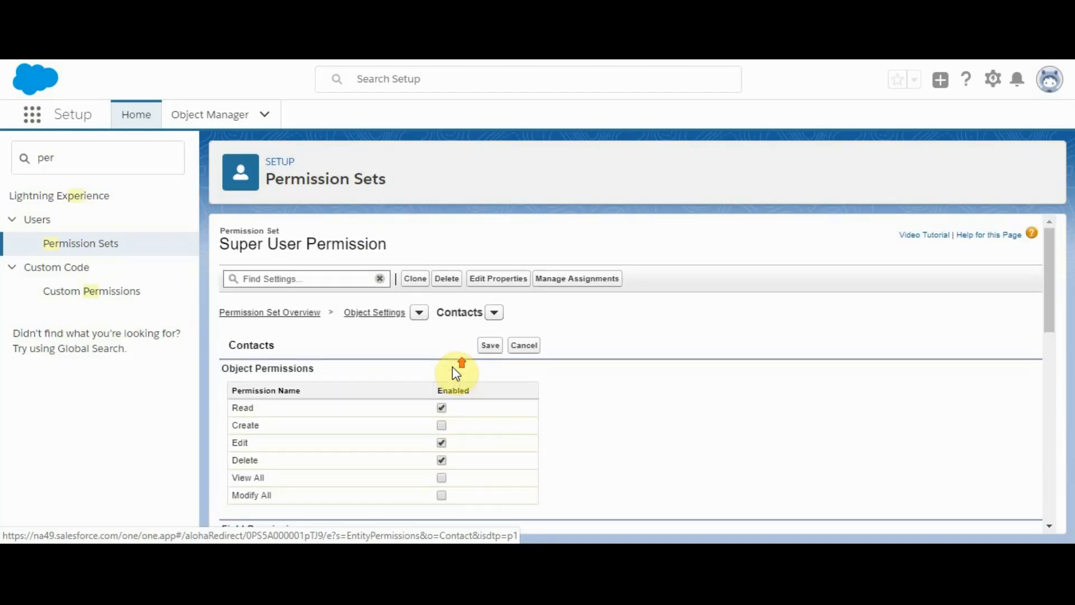
{"action": "left_click", "coordinate": [486, 348]}
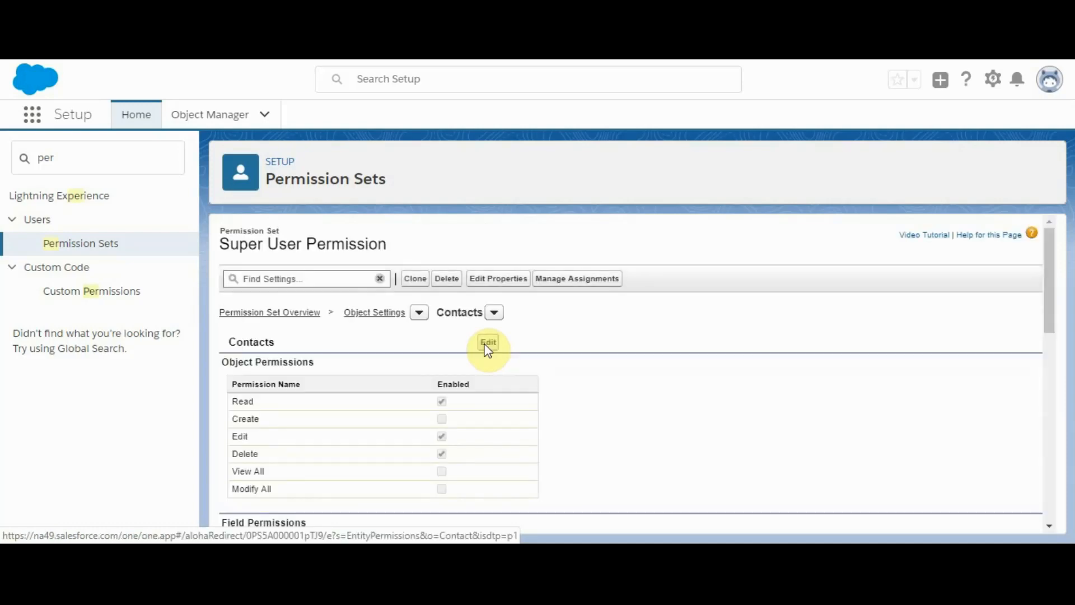
Step: Add the Jims Clothing app to the permission set's Assigned Apps, save, and return to the permission set overview
{"action": "left_click", "coordinate": [300, 324]}
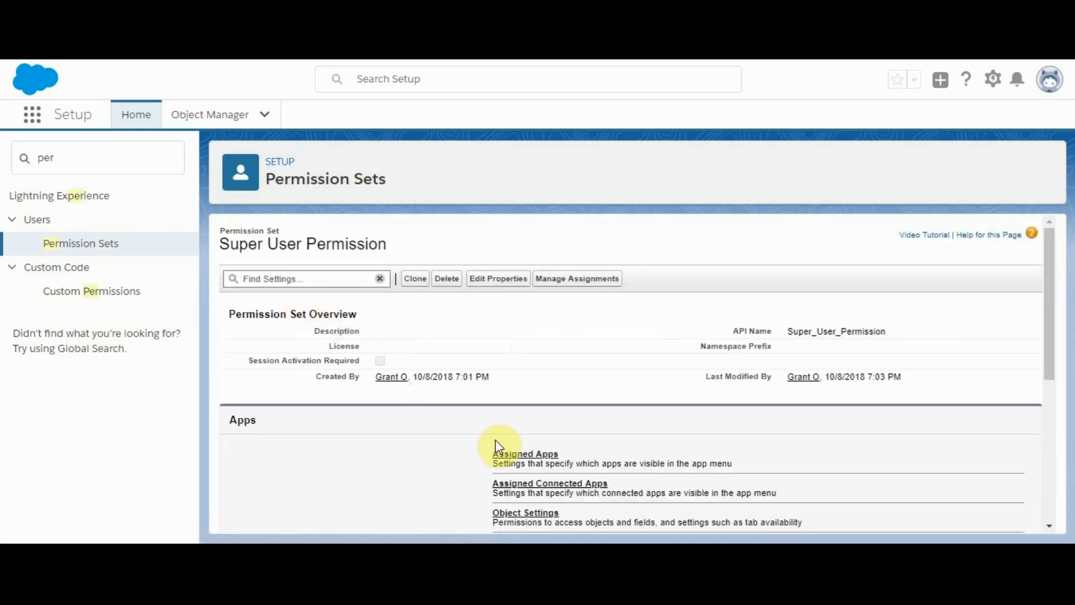
{"action": "left_click", "coordinate": [529, 457]}
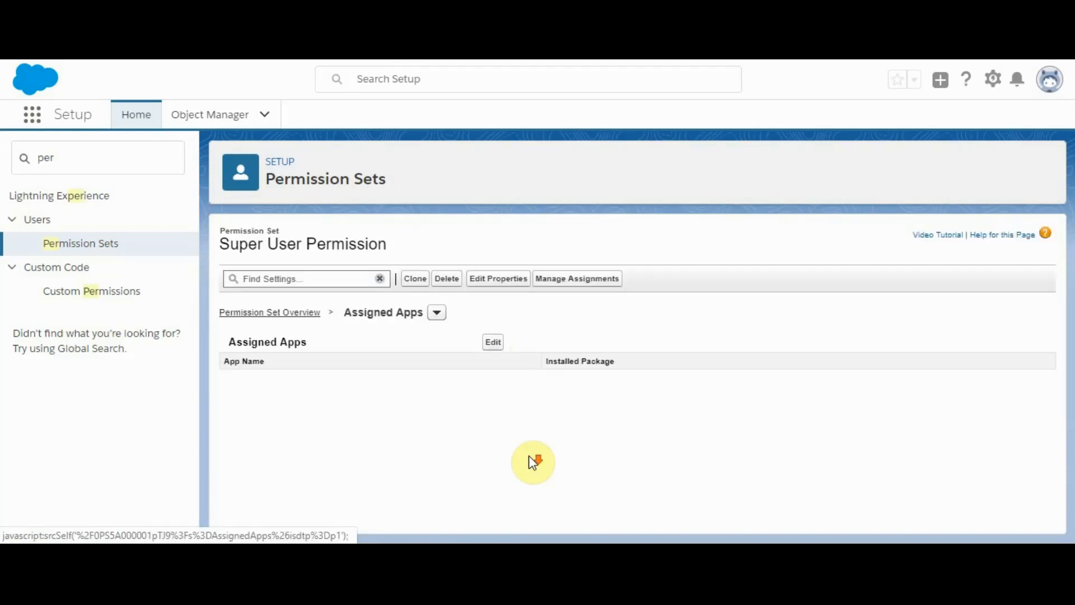
{"action": "left_click", "coordinate": [491, 344]}
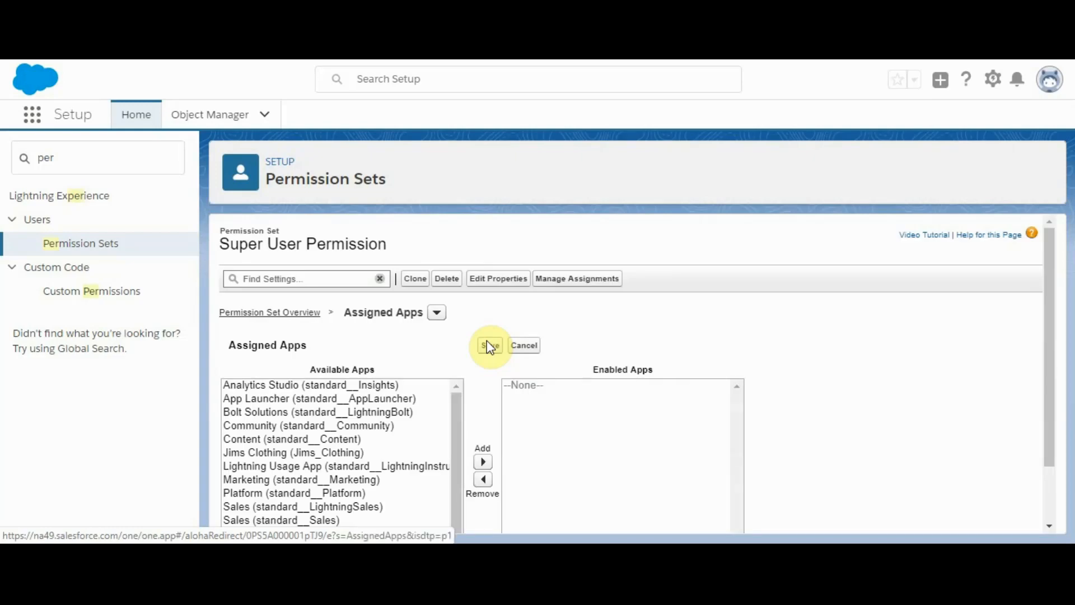
{"action": "scroll", "coordinate": [408, 413], "scroll_direction": "down", "scroll_amount": 1}
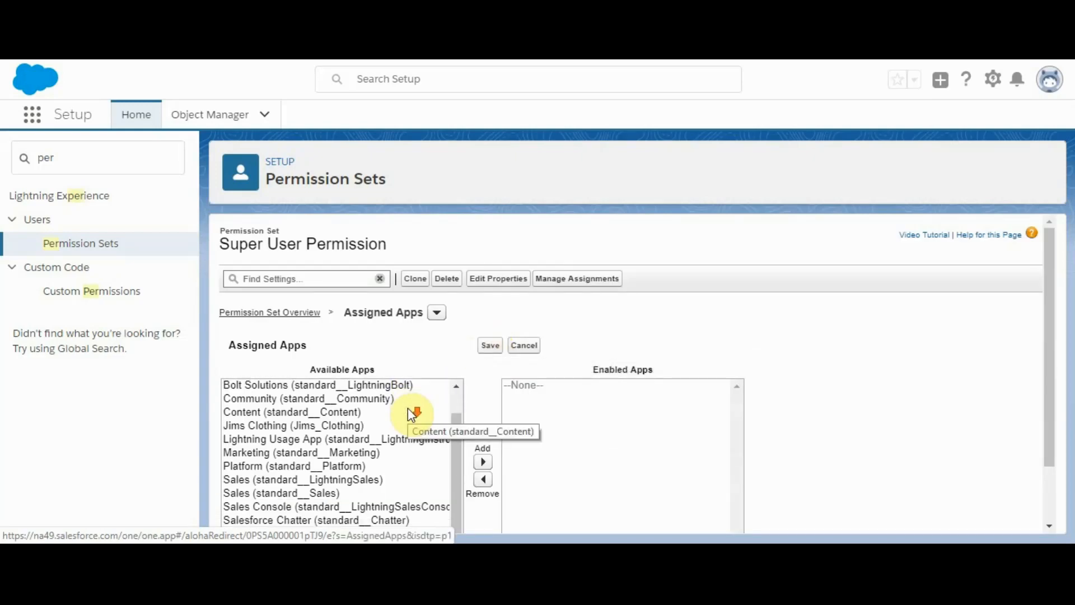
{"action": "scroll", "coordinate": [353, 482], "scroll_direction": "down", "scroll_amount": 1}
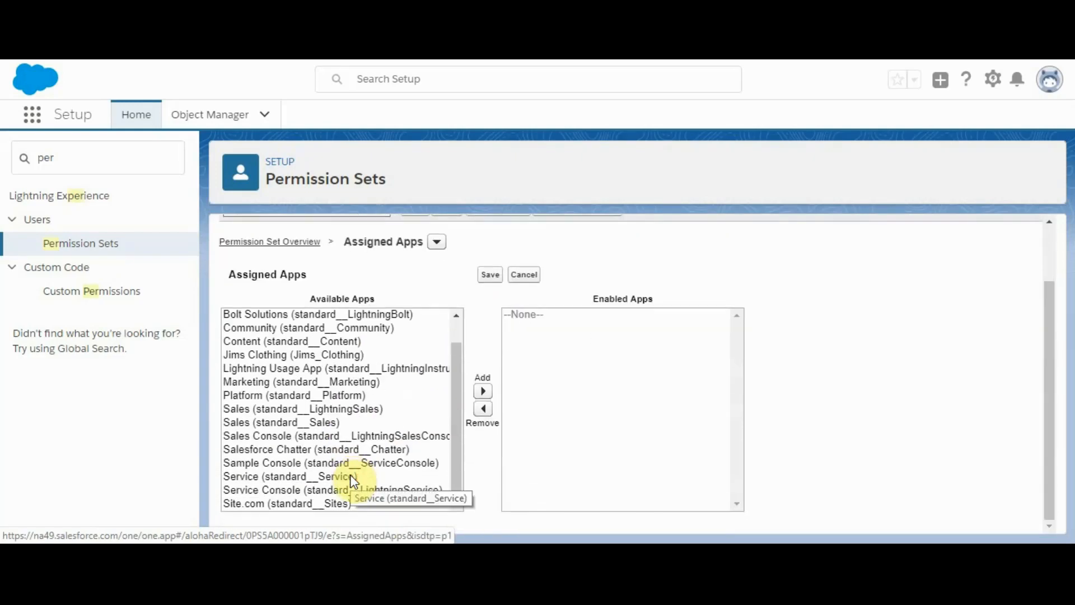
{"action": "scroll", "coordinate": [351, 476], "scroll_direction": "up", "scroll_amount": 1}
{"action": "scroll", "coordinate": [353, 479], "scroll_direction": "up", "scroll_amount": 1}
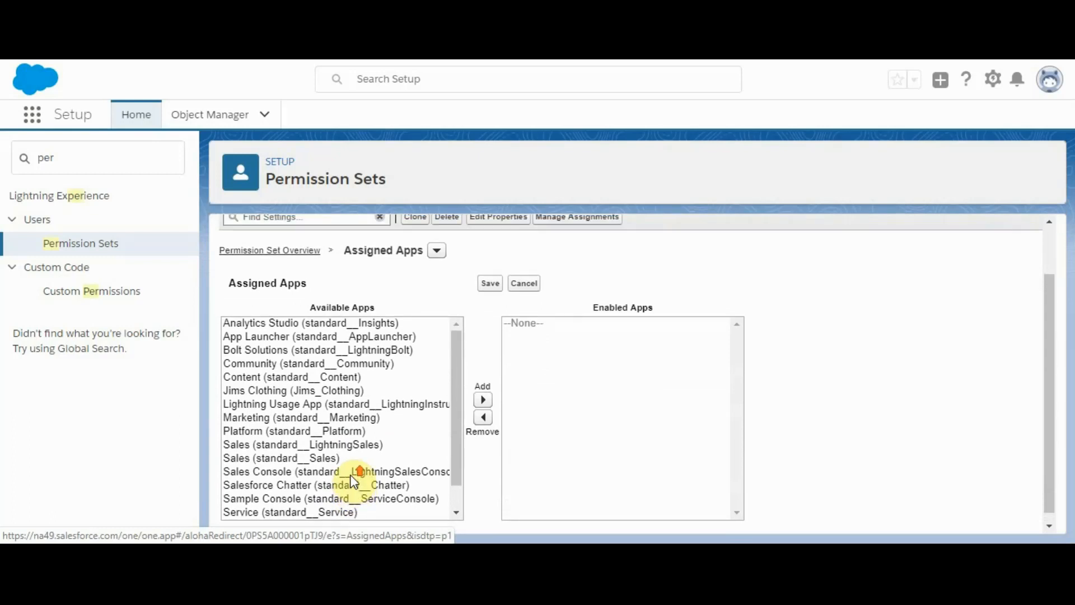
{"action": "left_click", "coordinate": [317, 396]}
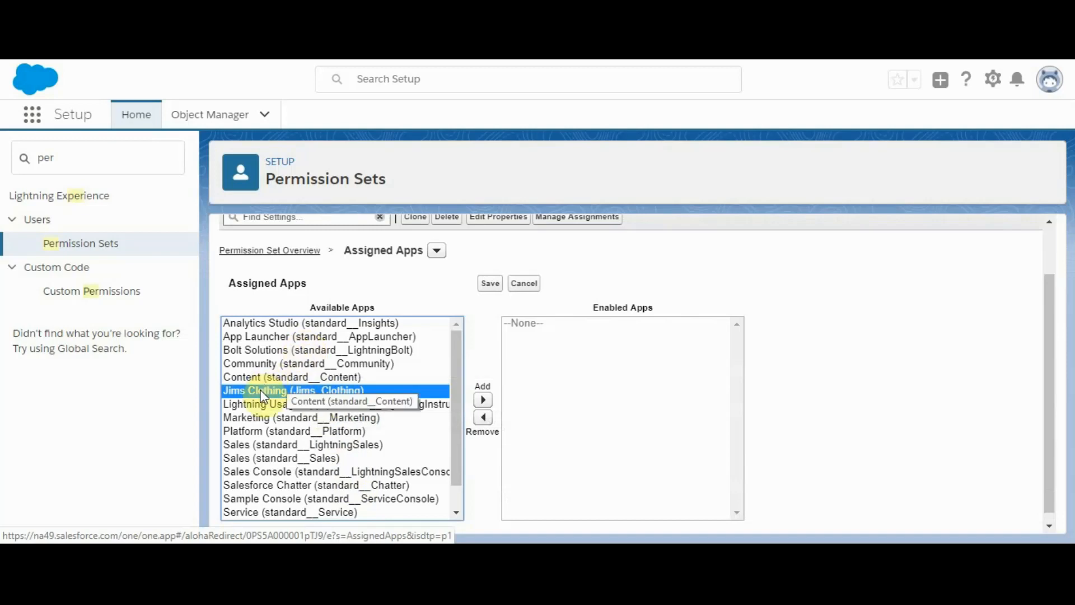
{"action": "left_click", "coordinate": [483, 401]}
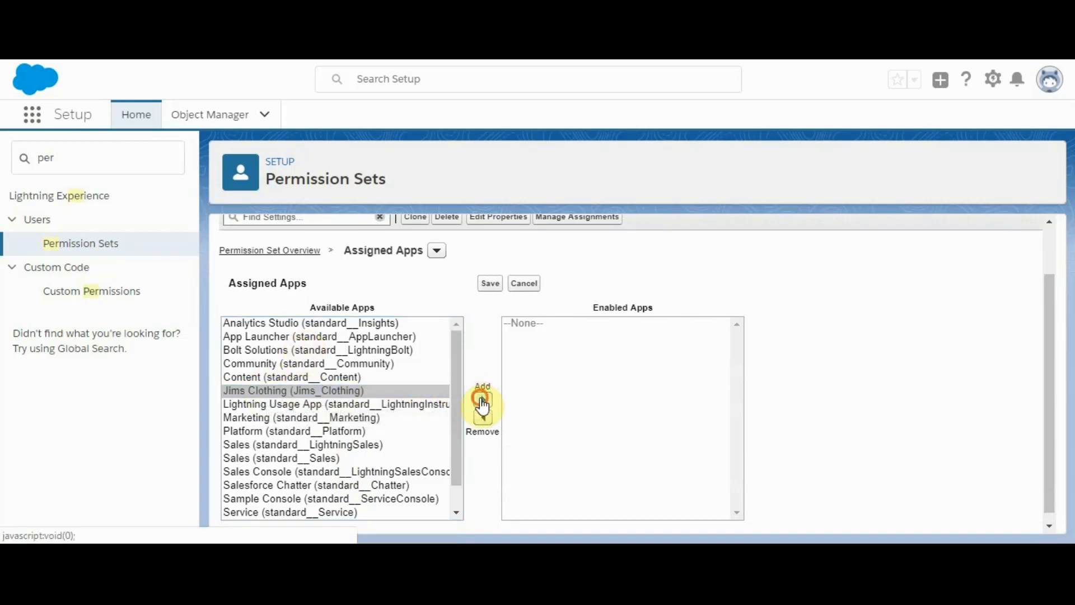
{"action": "left_click", "coordinate": [490, 285]}
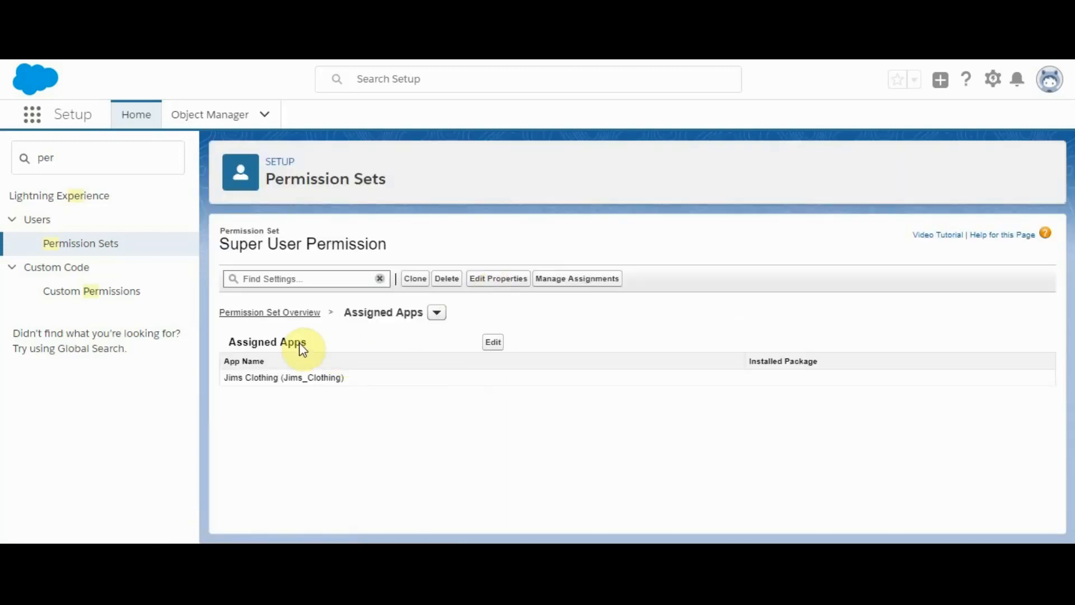
{"action": "left_click", "coordinate": [284, 313]}
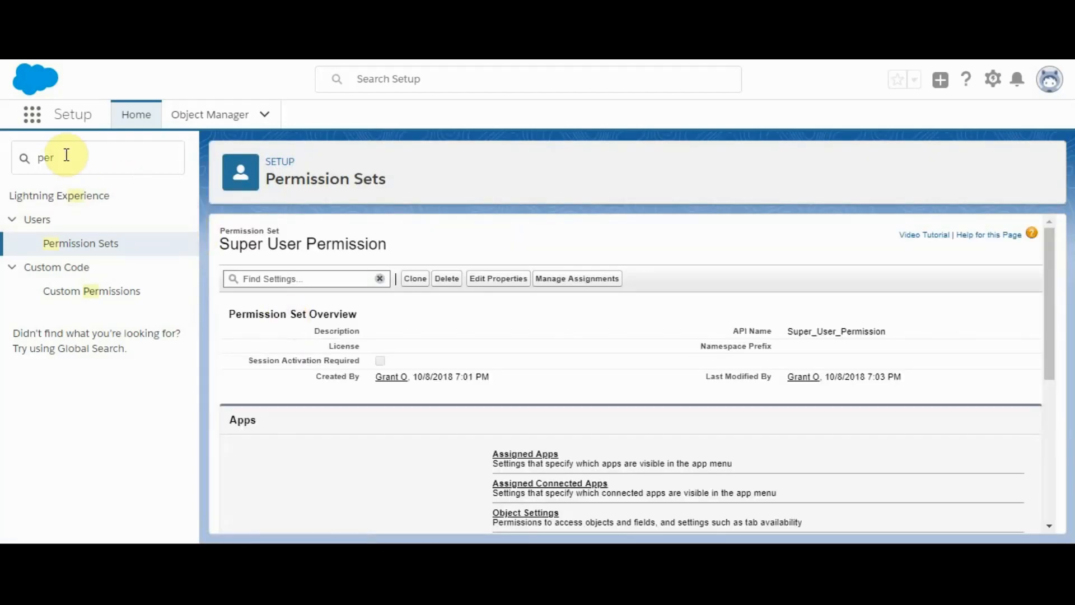
Step: Search Setup for "user", open the Users list and open the System Administrator user's detail page
{"action": "left_click_drag", "start_coordinate": [65, 155], "coordinate": [30, 146]}
{"action": "type", "text": "u"}
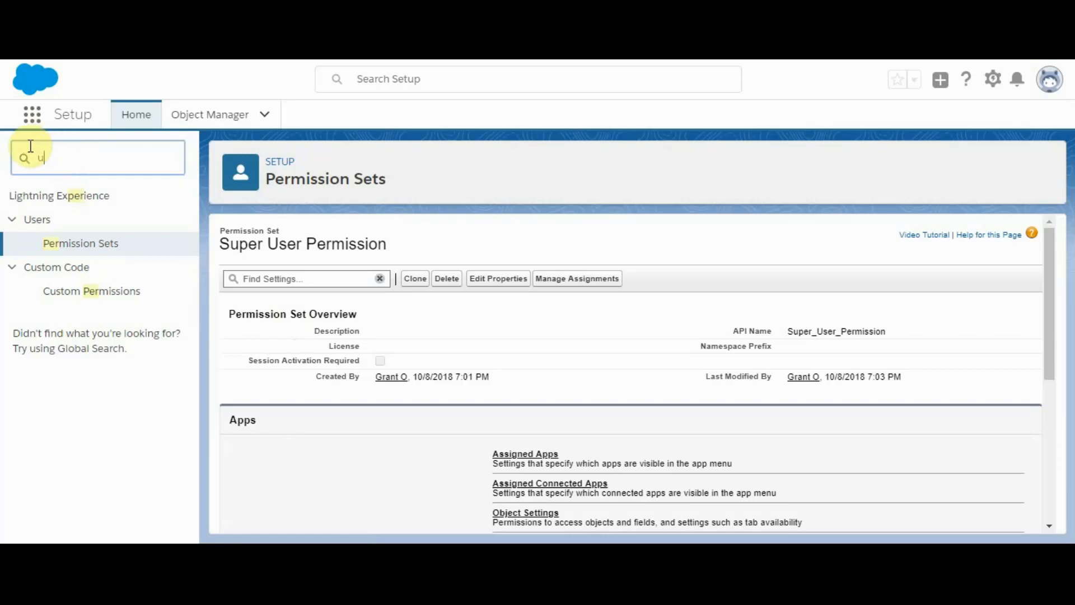
{"action": "type", "text": "ser"}
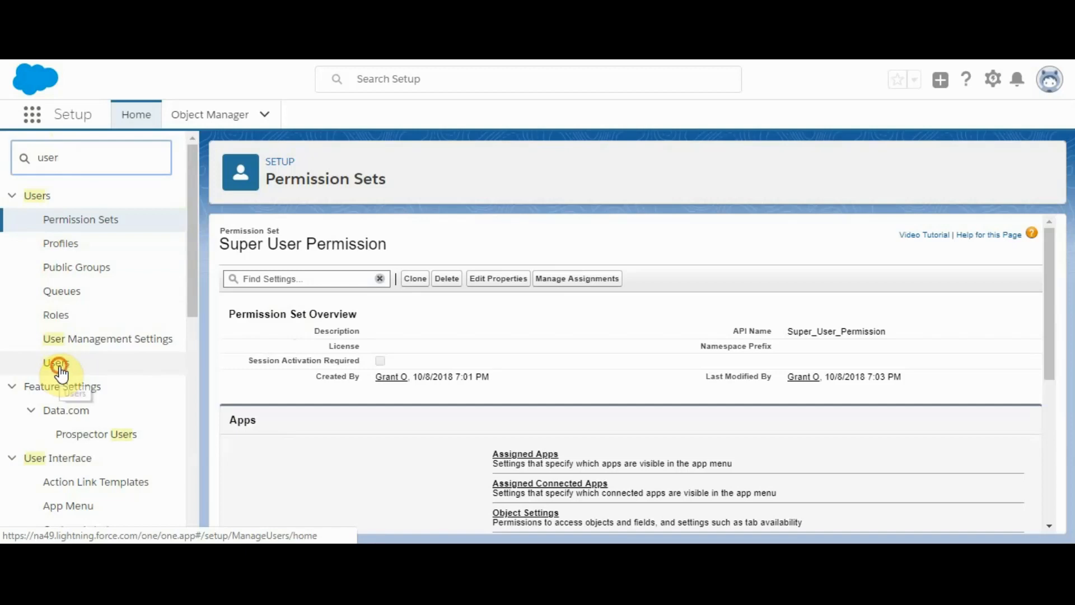
{"action": "left_click", "coordinate": [60, 369]}
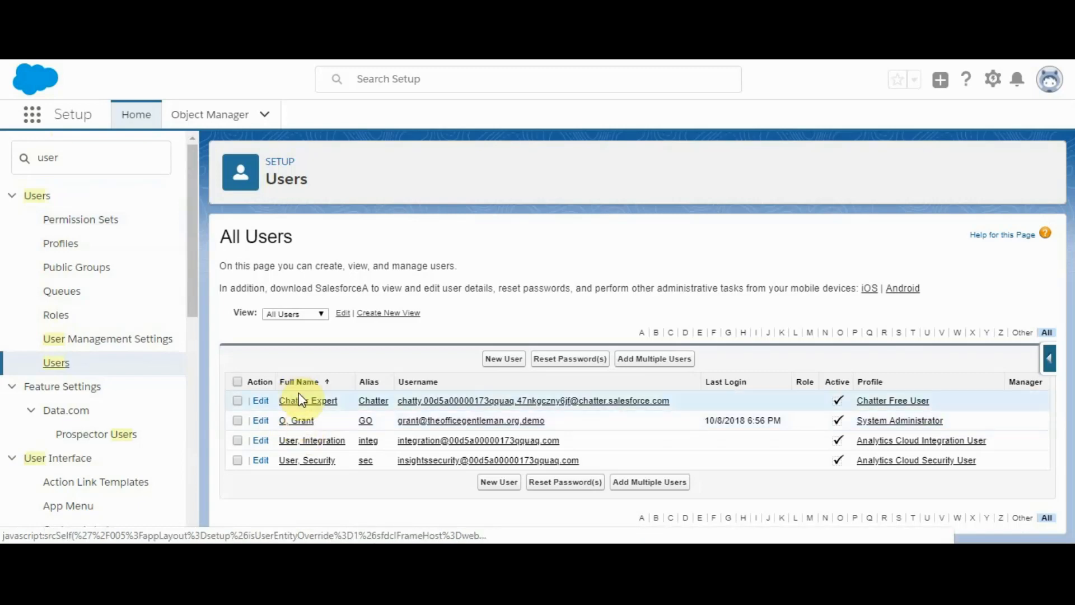
{"action": "left_click", "coordinate": [302, 421]}
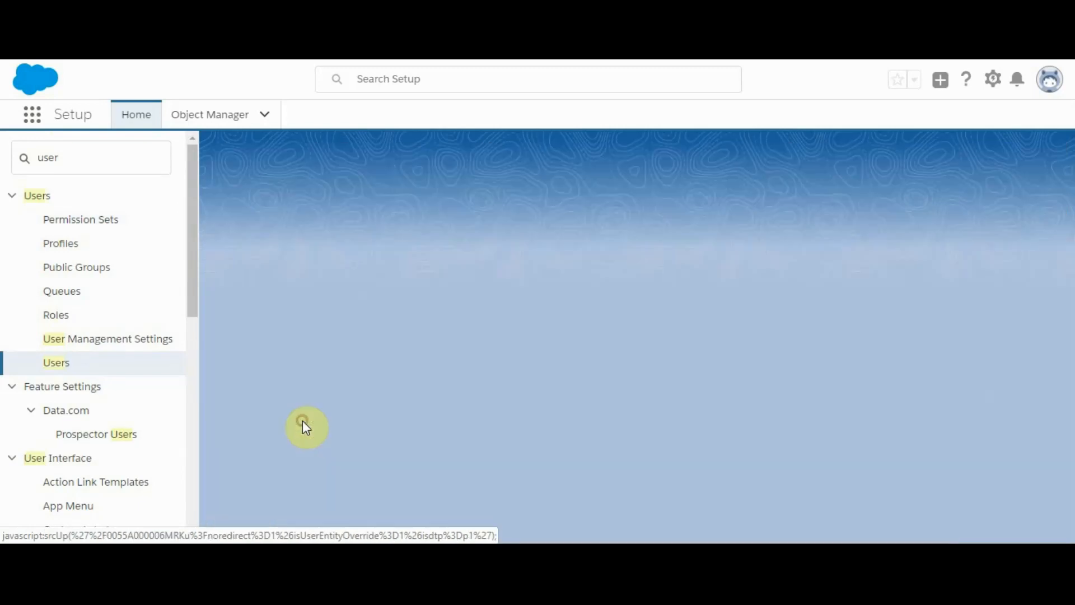
Step: Assign the Super User Permission set to this user, save, and check the user's Permission Set Assignments
{"action": "scroll", "coordinate": [384, 431], "scroll_direction": "down", "scroll_amount": 15}
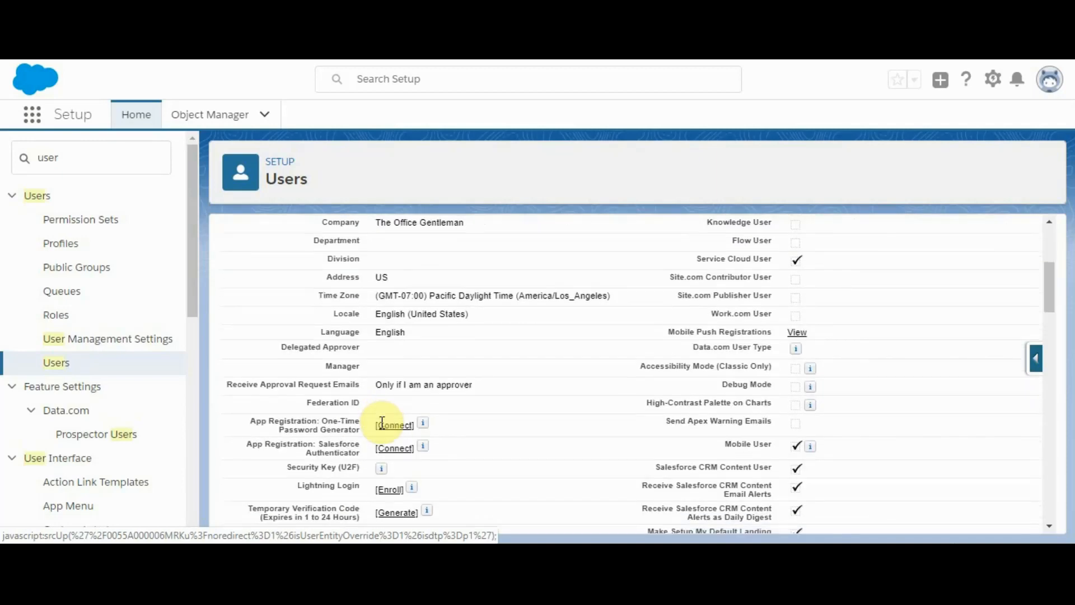
{"action": "scroll", "coordinate": [384, 427], "scroll_direction": "down", "scroll_amount": 2}
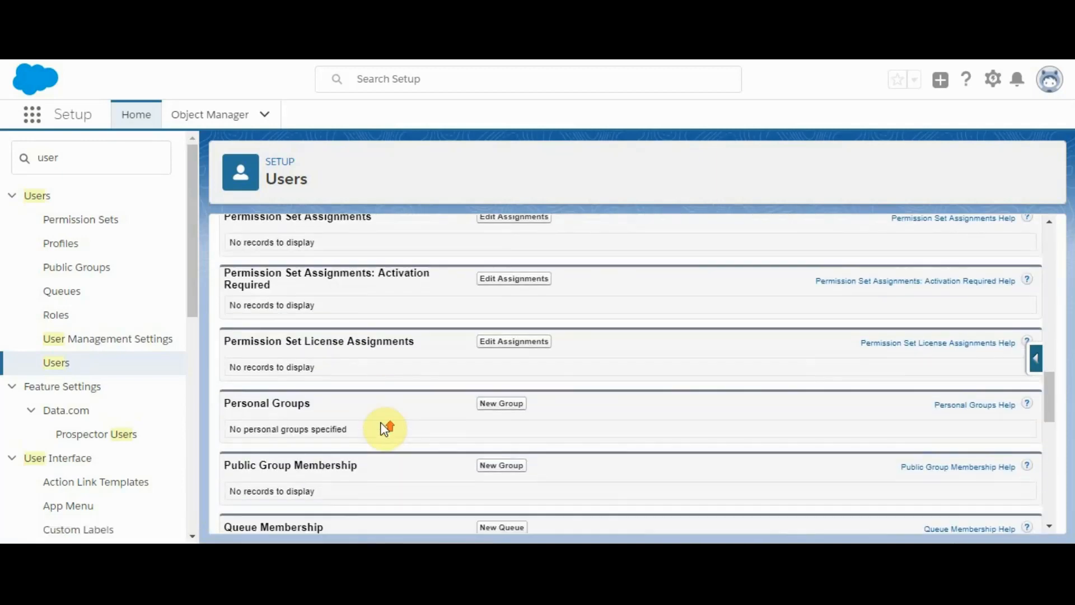
{"action": "scroll", "coordinate": [404, 392], "scroll_direction": "up", "scroll_amount": 2}
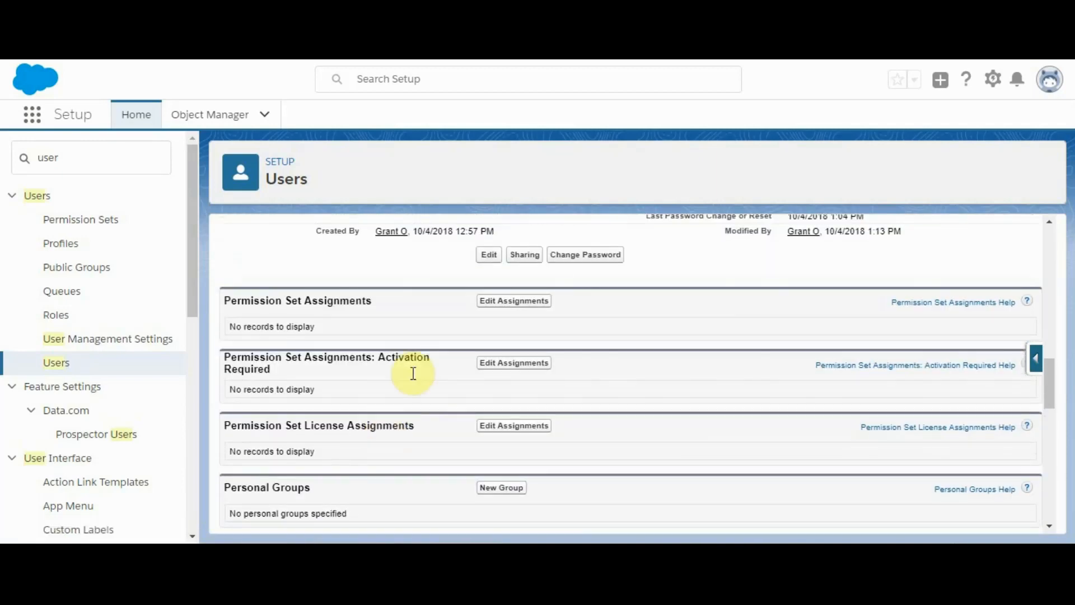
{"action": "left_click", "coordinate": [497, 304]}
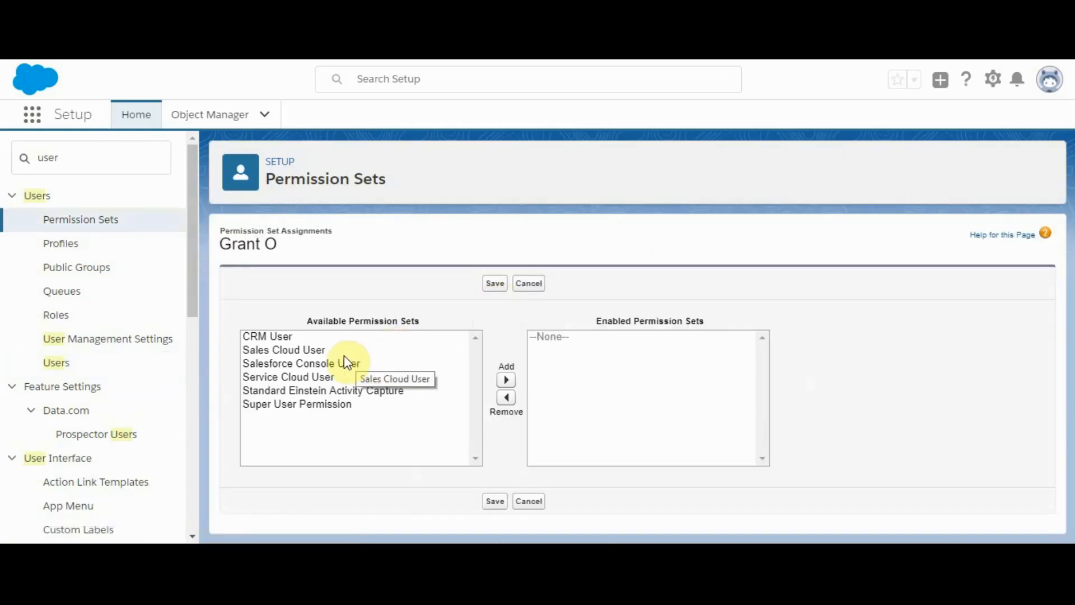
{"action": "left_click", "coordinate": [312, 402]}
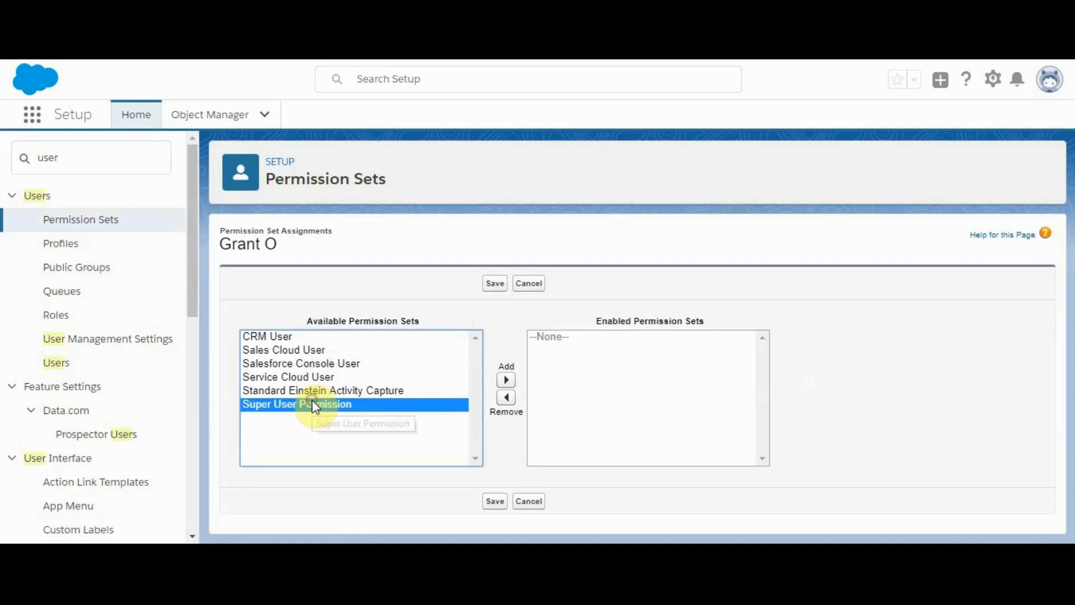
{"action": "left_click", "coordinate": [506, 381]}
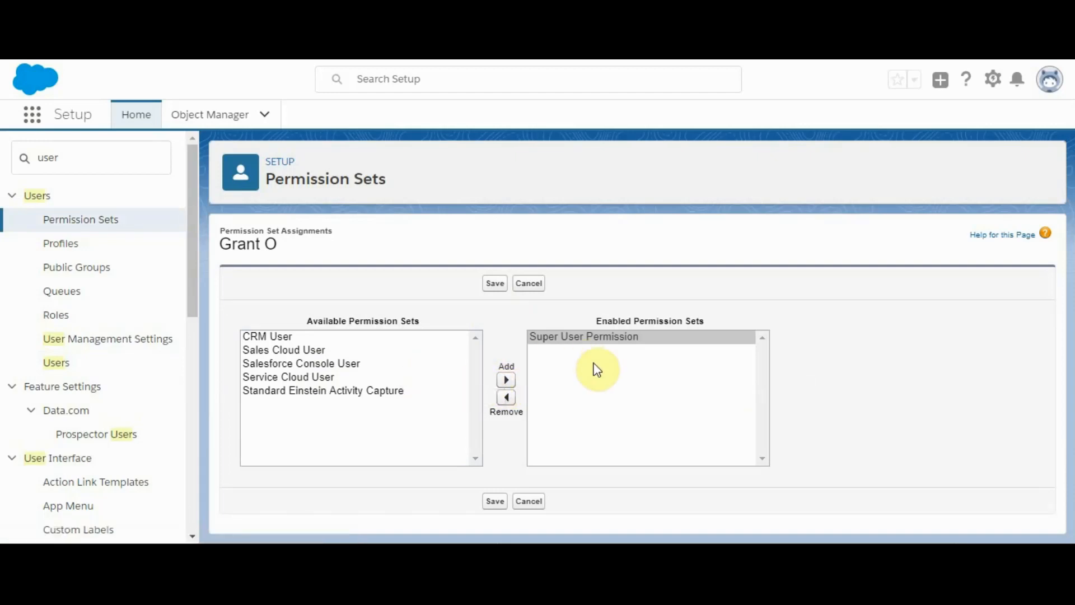
{"action": "left_click", "coordinate": [497, 284]}
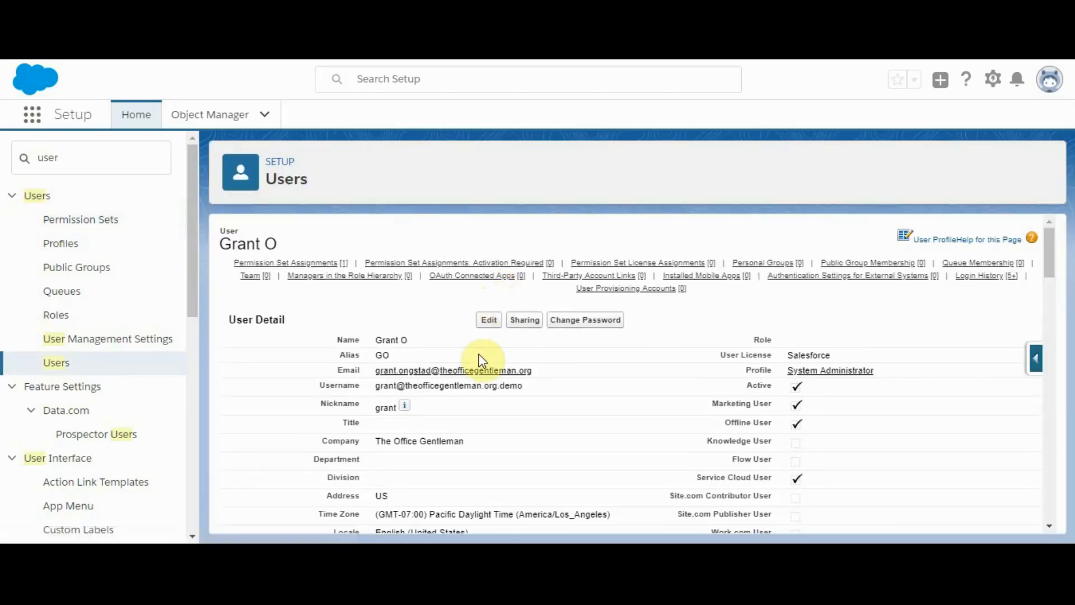
{"action": "scroll", "coordinate": [478, 385], "scroll_direction": "down", "scroll_amount": 5}
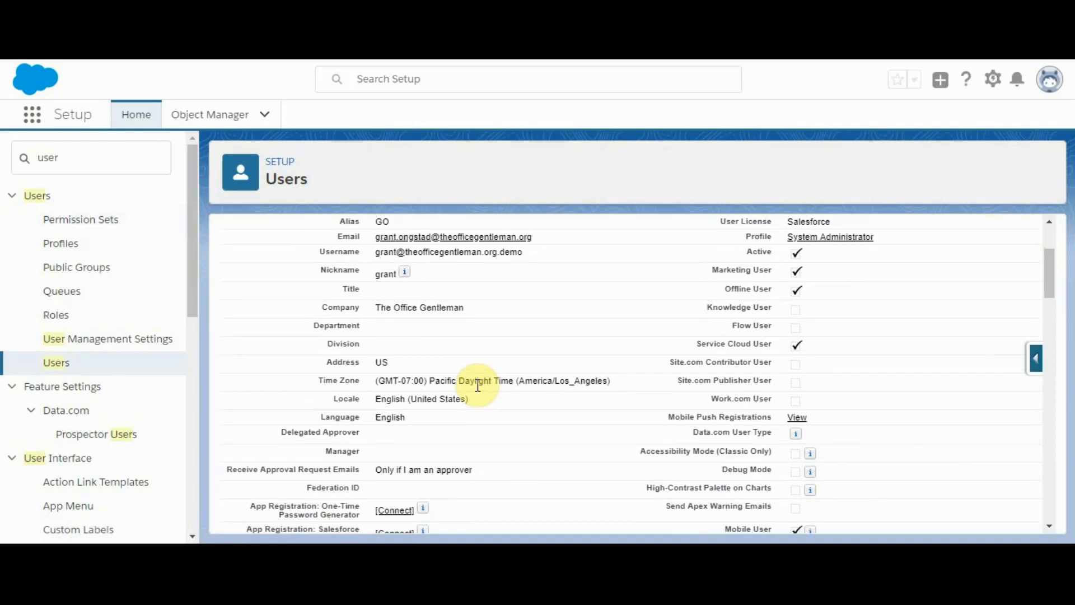
{"action": "scroll", "coordinate": [479, 391], "scroll_direction": "up", "scroll_amount": 2}
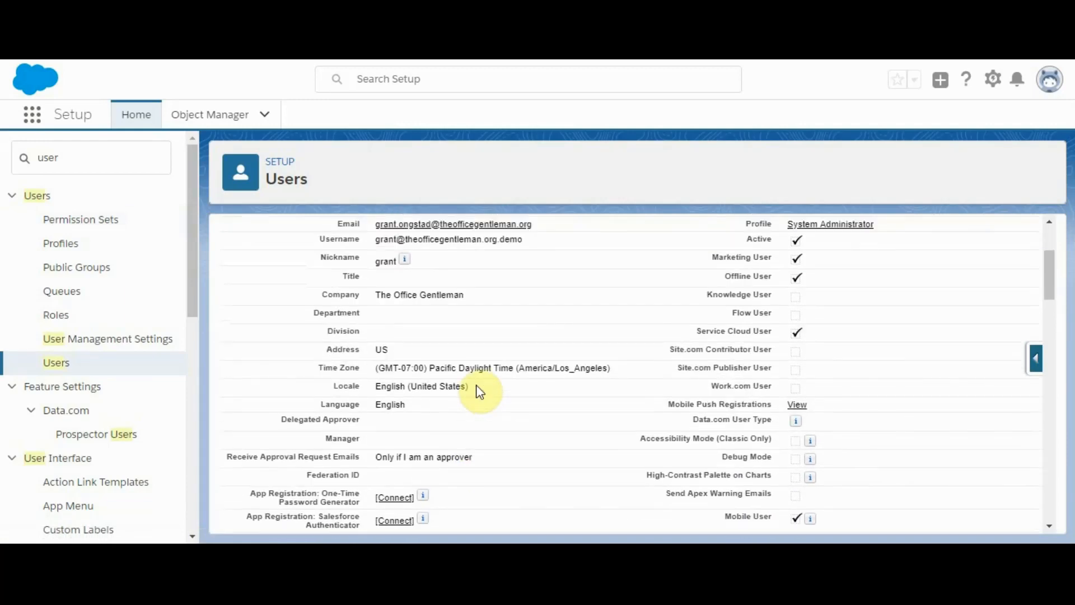
{"action": "scroll", "coordinate": [479, 391], "scroll_direction": "down", "scroll_amount": 12}
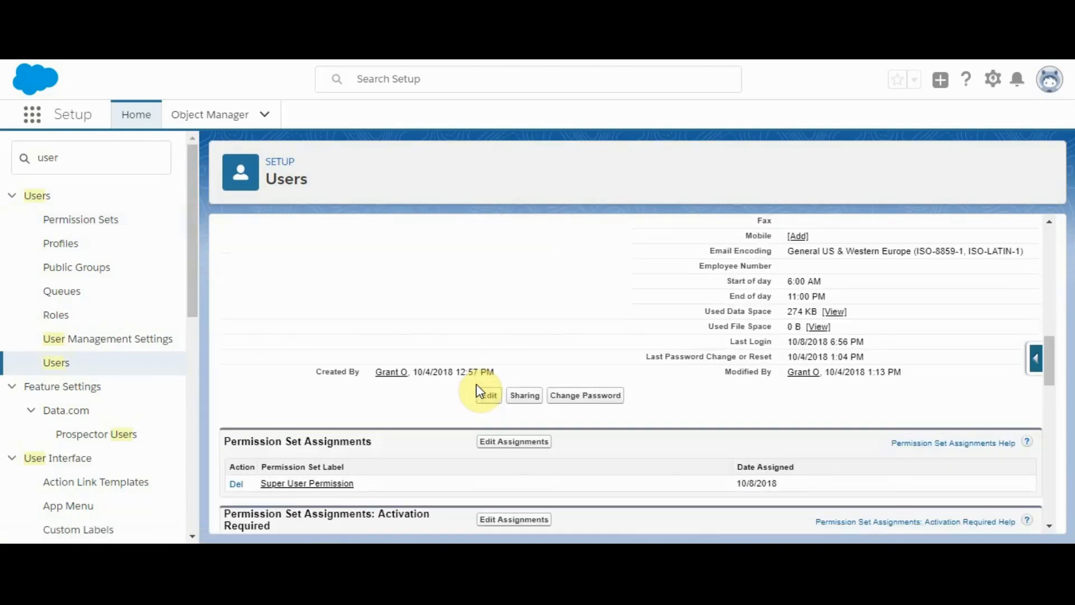
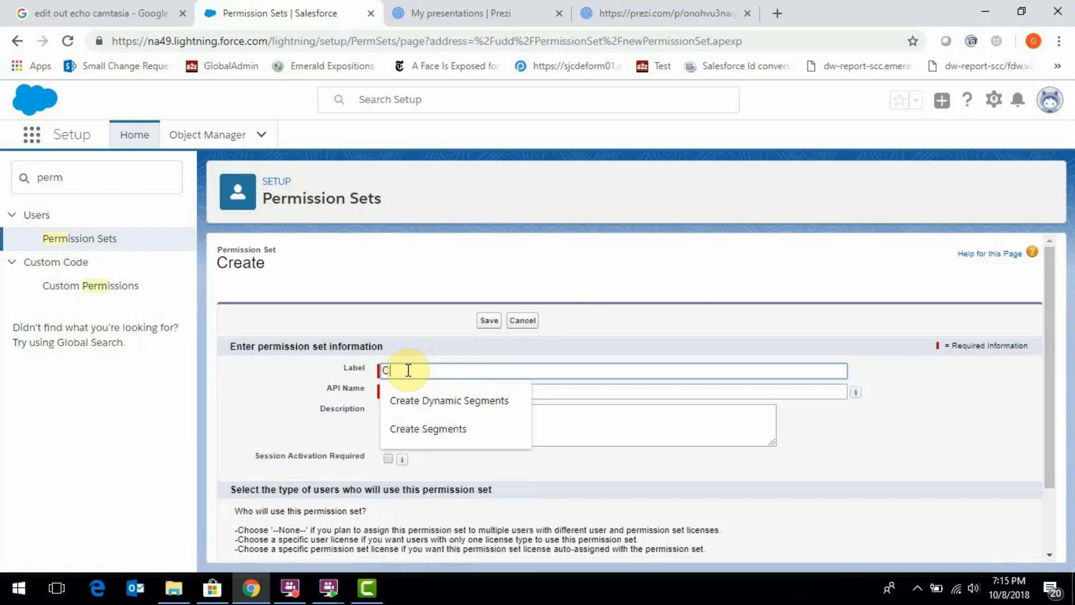
Step: Label the new permission set Customer Service Trainer, describe it as "This permission will grant additional trainer level access", and save it
{"action": "type", "text": "usto"}
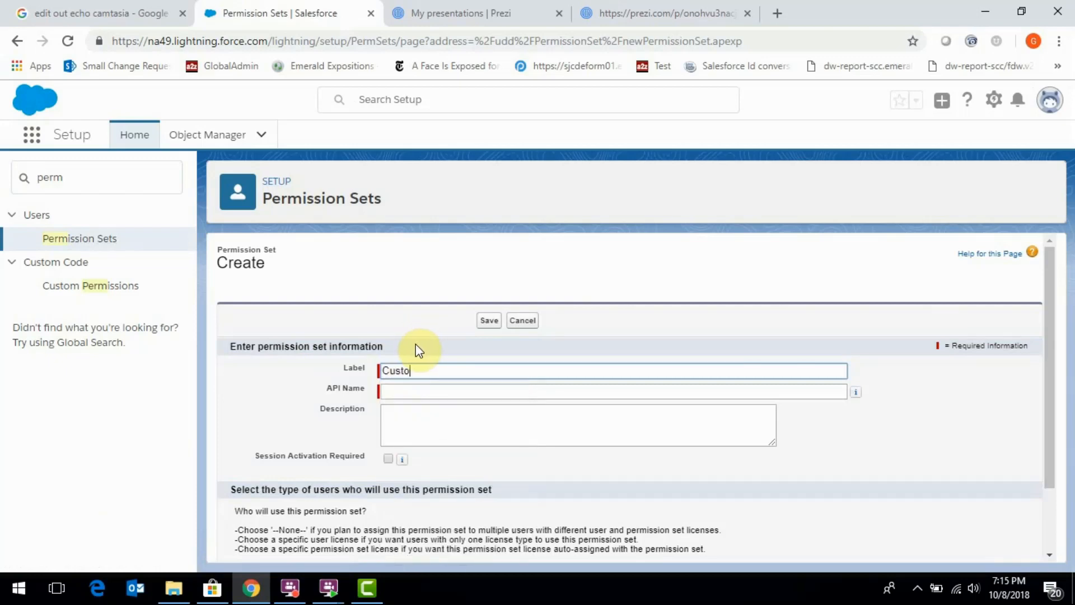
{"action": "type", "text": "mer Service T"}
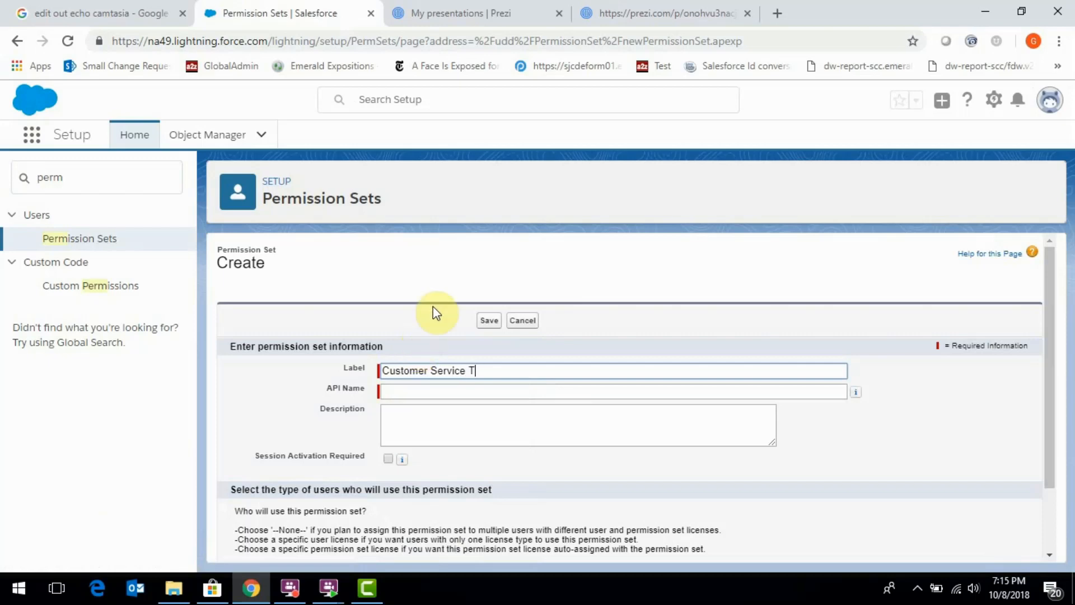
{"action": "type", "text": "rainer"}
{"action": "left_click", "coordinate": [407, 390]}
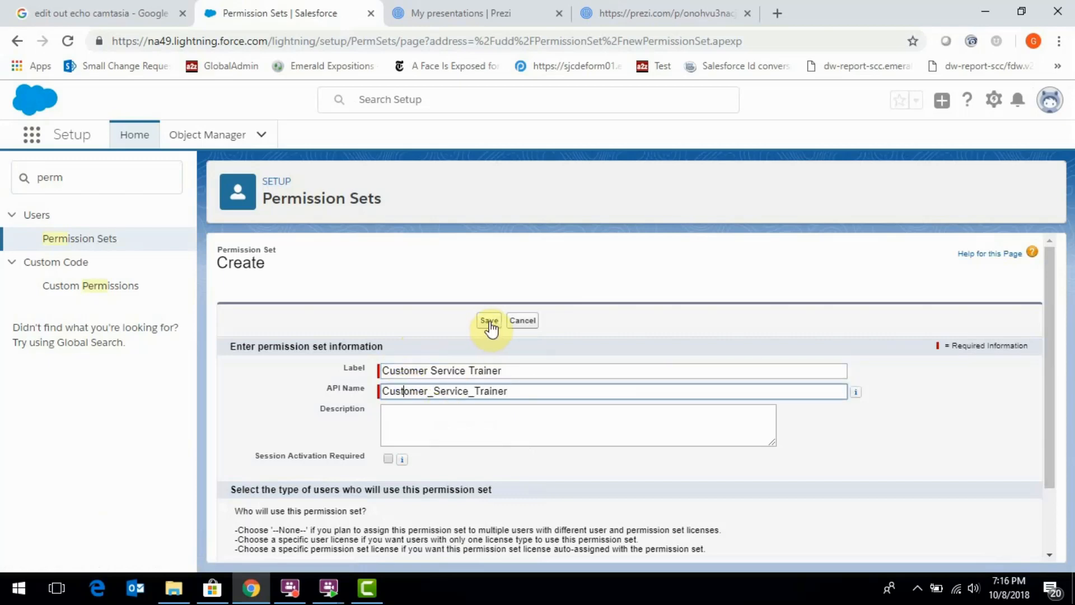
{"action": "left_click", "coordinate": [414, 416]}
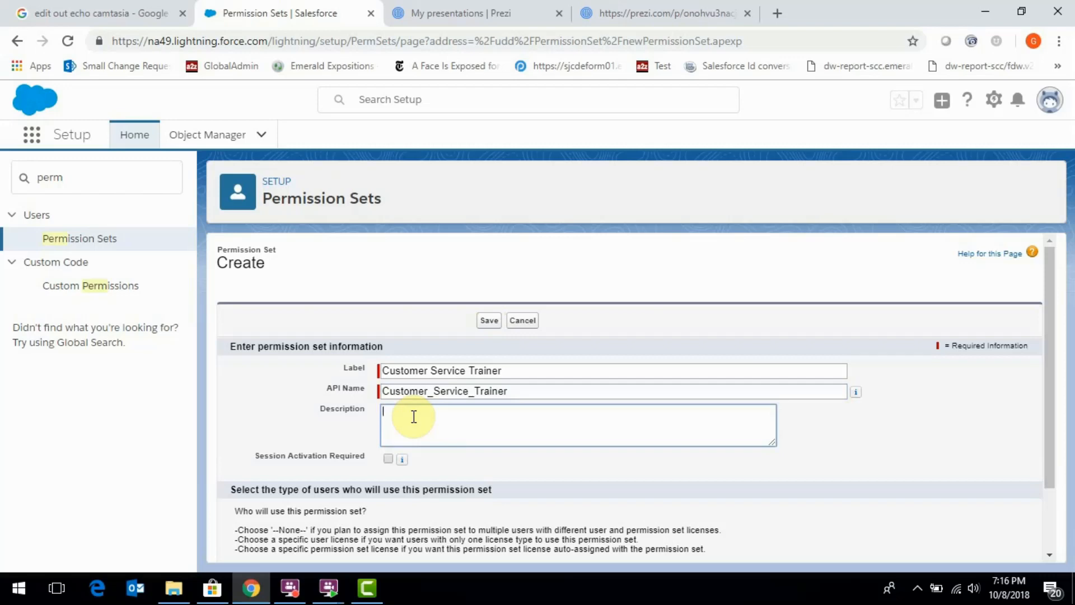
{"action": "type", "text": "This permission will grant "}
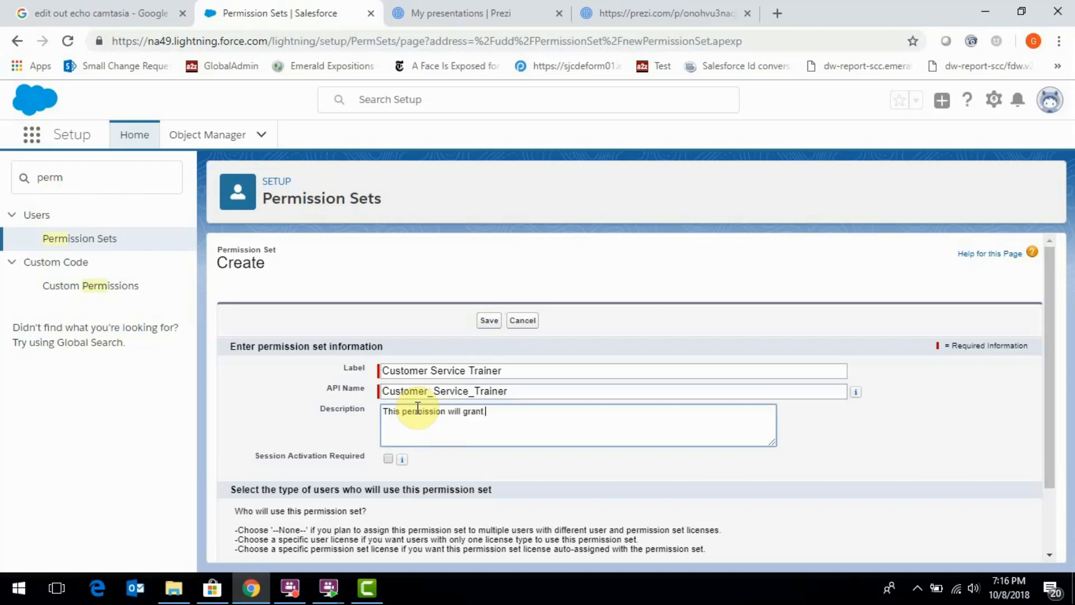
{"action": "type", "text": "additional trainer level access"}
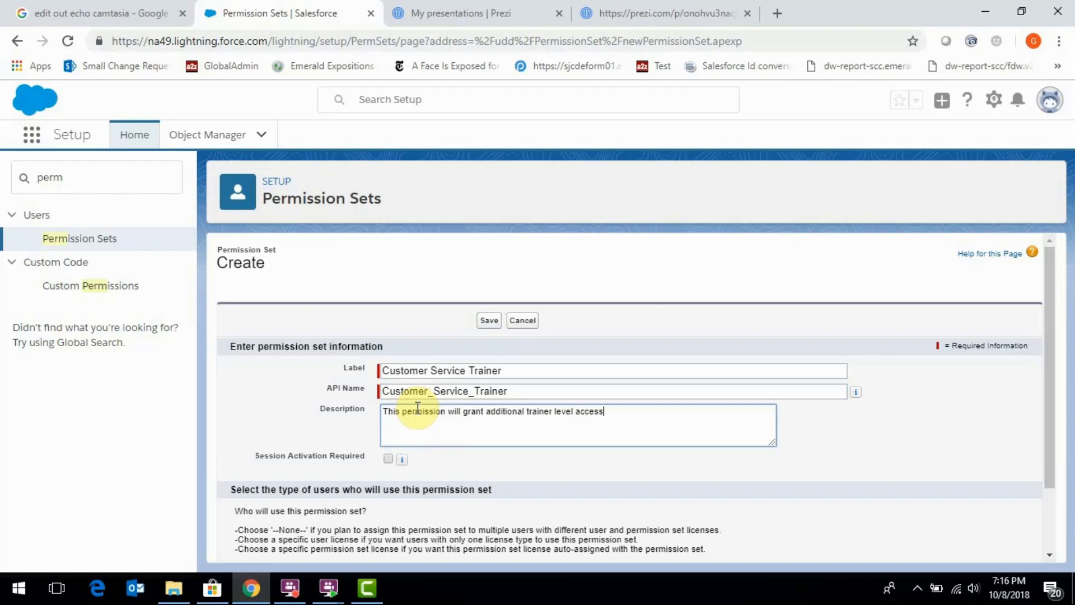
{"action": "left_click", "coordinate": [492, 324]}
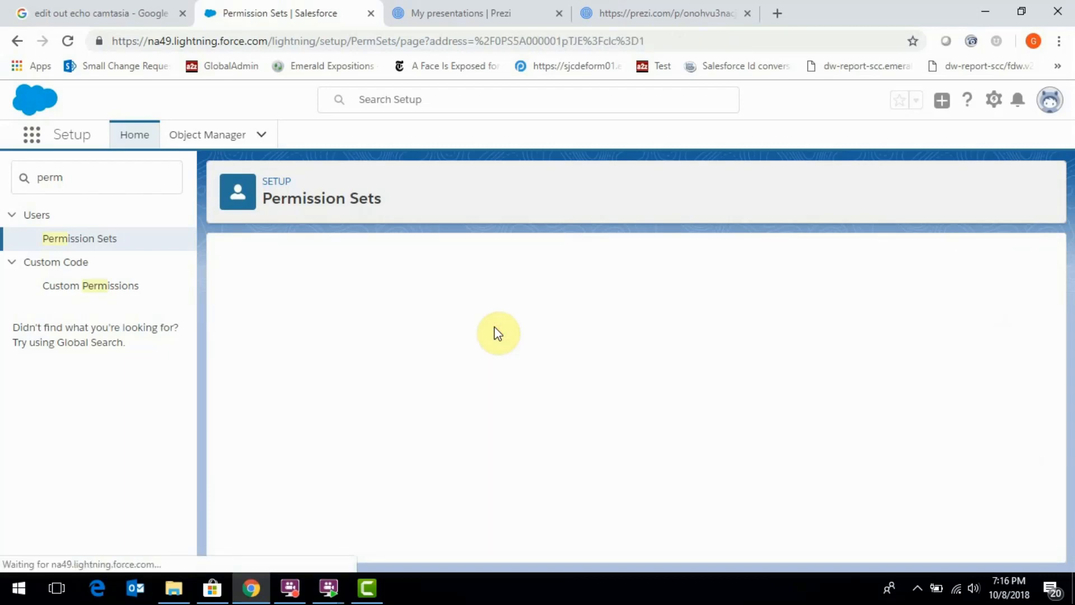
Step: Open the permission set's Cases object settings for editing and set the Cases tab to Available
{"action": "scroll", "coordinate": [491, 382], "scroll_direction": "down", "scroll_amount": 3}
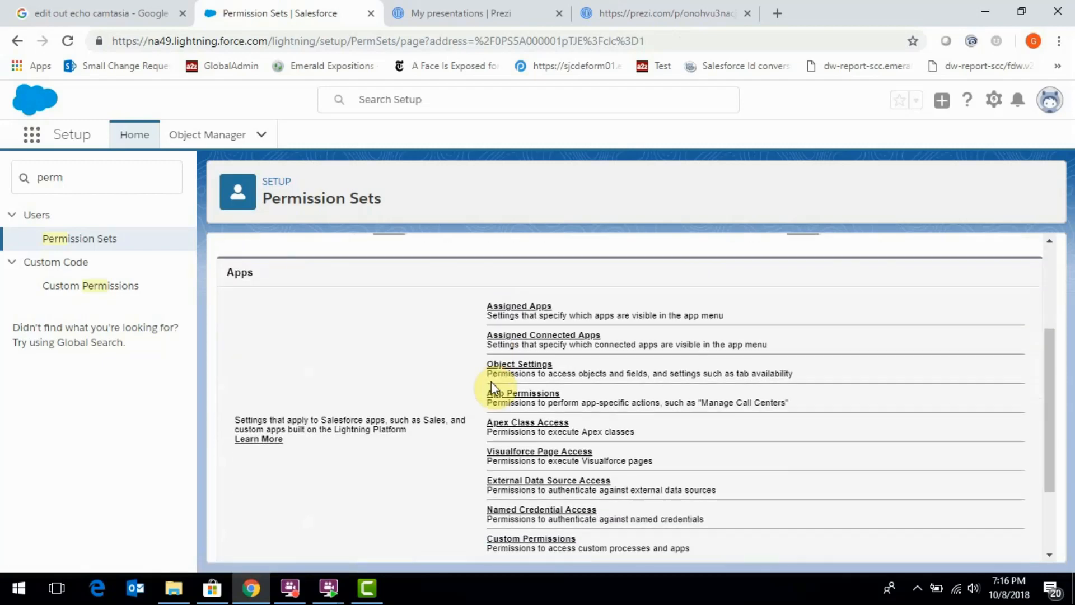
{"action": "scroll", "coordinate": [464, 396], "scroll_direction": "down", "scroll_amount": 2}
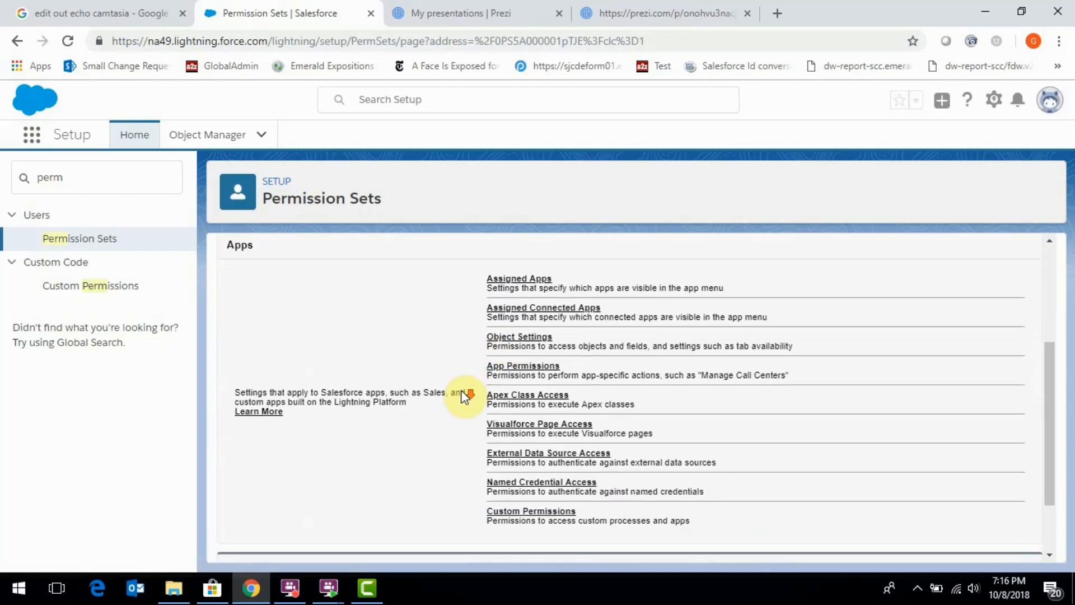
{"action": "scroll", "coordinate": [464, 396], "scroll_direction": "up", "scroll_amount": 3}
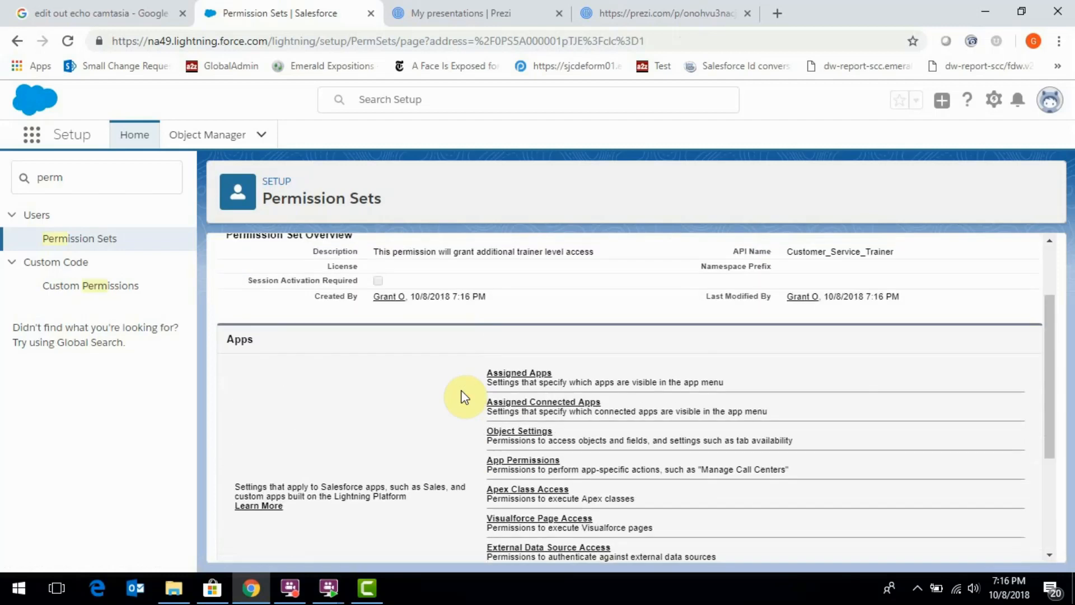
{"action": "scroll", "coordinate": [510, 437], "scroll_direction": "down", "scroll_amount": 3}
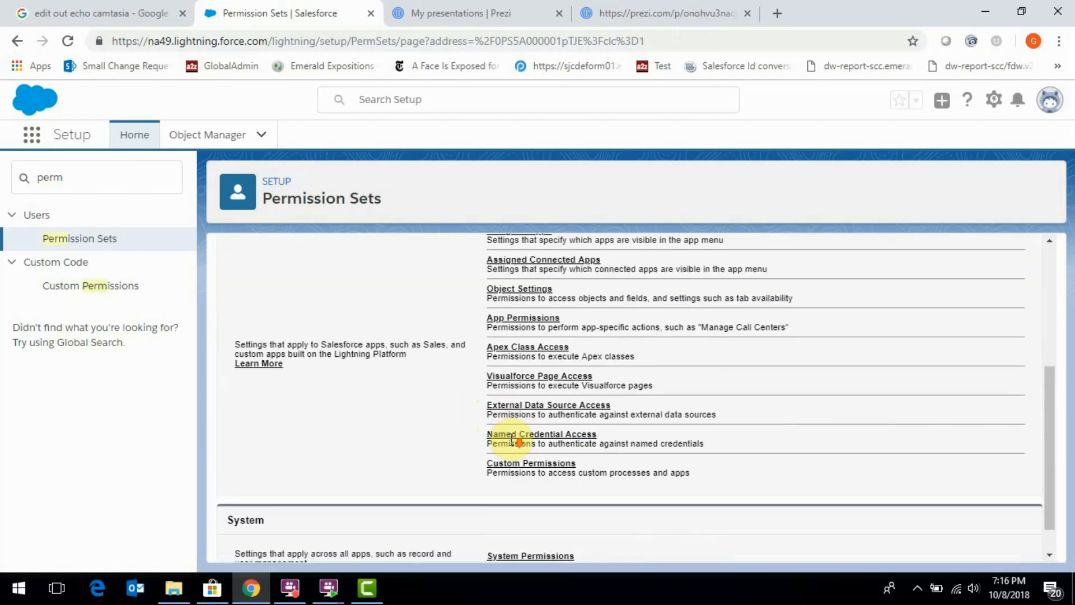
{"action": "scroll", "coordinate": [510, 434], "scroll_direction": "up", "scroll_amount": 3}
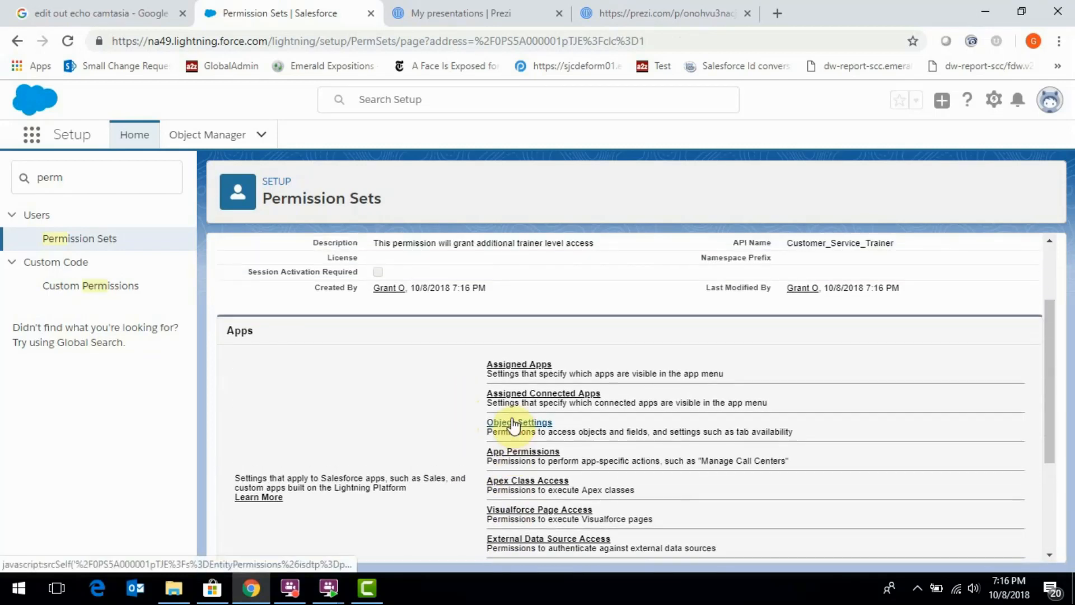
{"action": "left_click", "coordinate": [513, 424]}
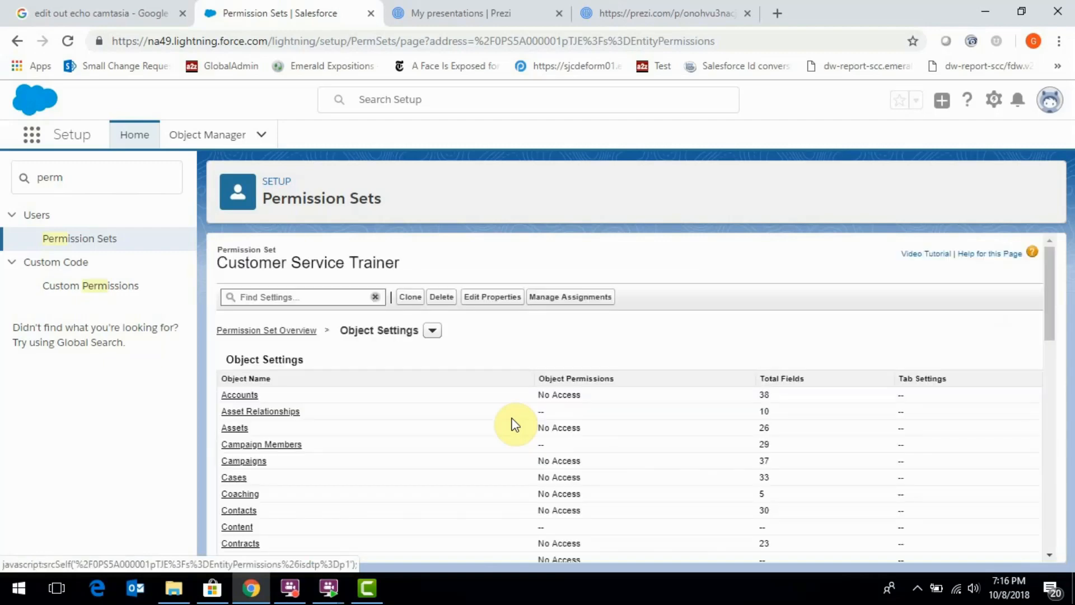
{"action": "left_click", "coordinate": [235, 478]}
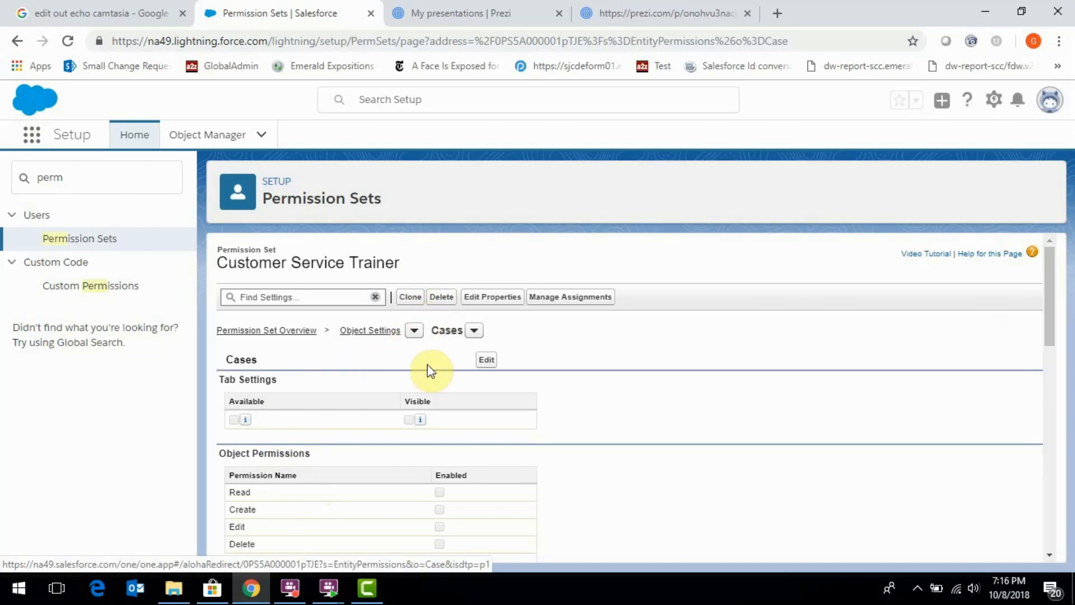
{"action": "left_click", "coordinate": [487, 360]}
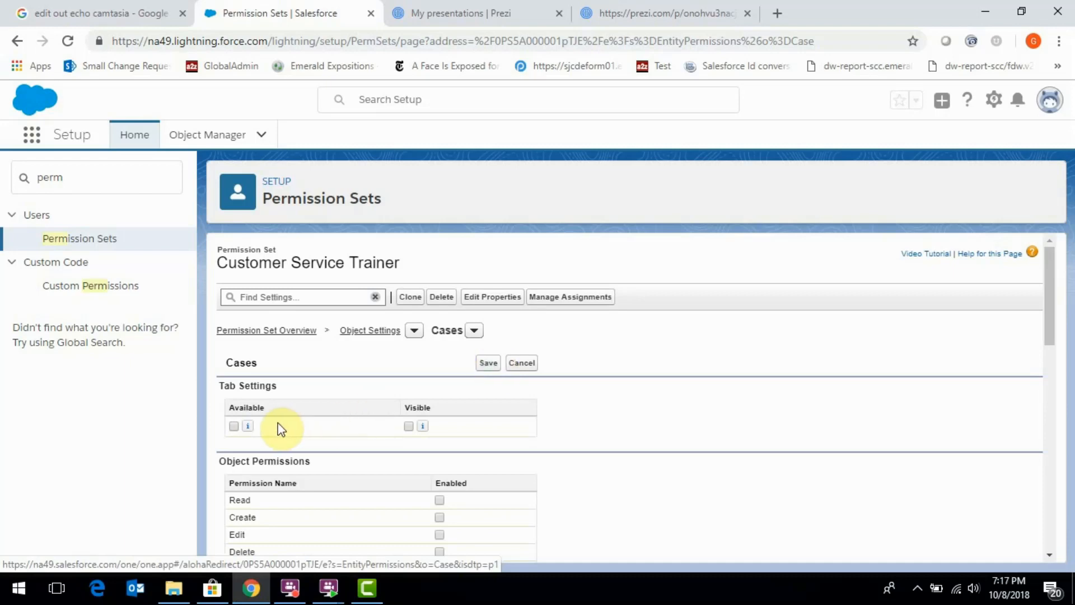
{"action": "left_click", "coordinate": [233, 426]}
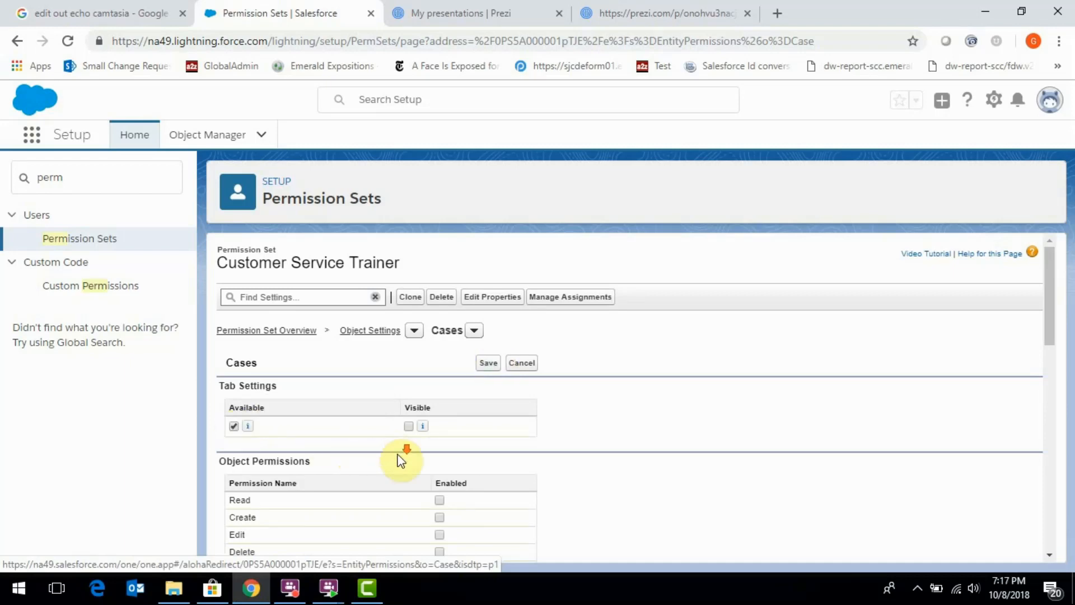
Step: Enable Read, Create, Edit and Delete on Cases, check them against exercise #1 in the Prezi practice presentation, and save in Salesforce
{"action": "scroll", "coordinate": [401, 460], "scroll_direction": "down", "scroll_amount": 2}
{"action": "scroll", "coordinate": [401, 460], "scroll_direction": "up", "scroll_amount": 1}
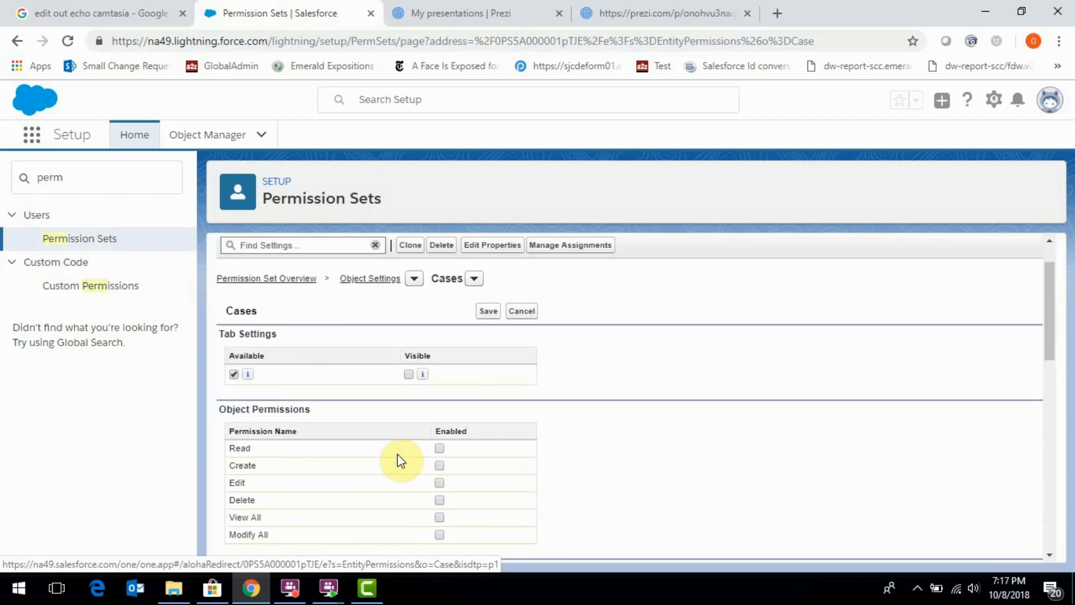
{"action": "left_click", "coordinate": [439, 465]}
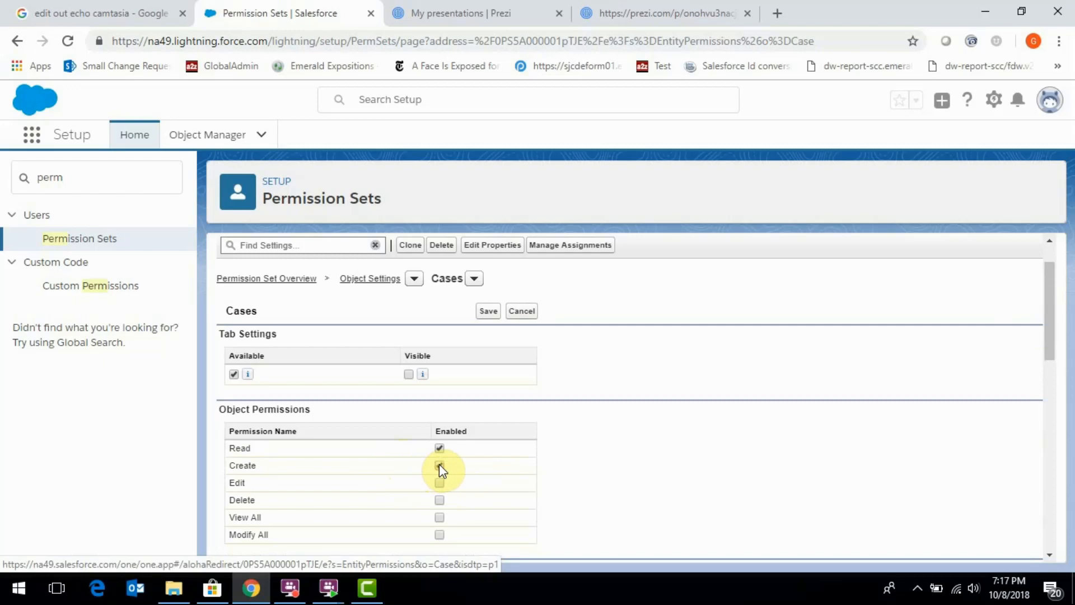
{"action": "left_click", "coordinate": [440, 482]}
{"action": "left_click", "coordinate": [441, 500]}
{"action": "left_click", "coordinate": [503, 12]}
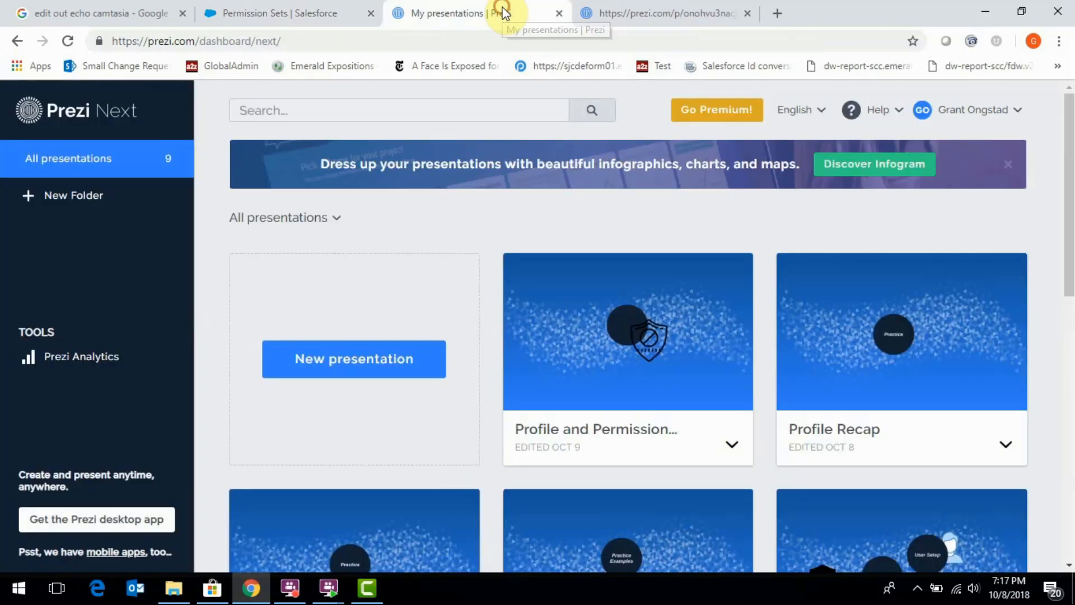
{"action": "left_click", "coordinate": [595, 9]}
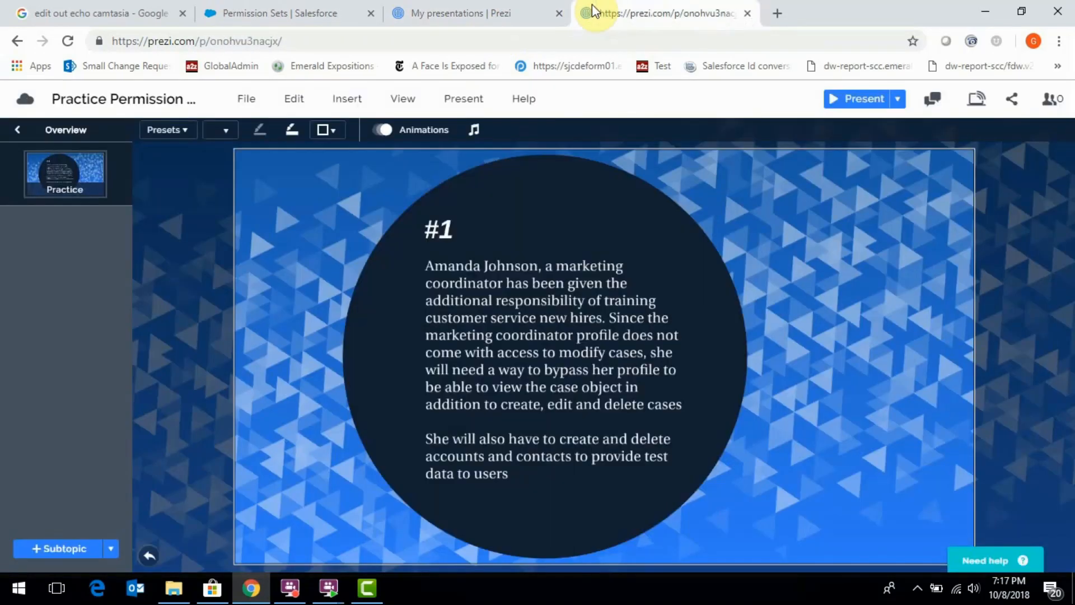
{"action": "left_click", "coordinate": [298, 13]}
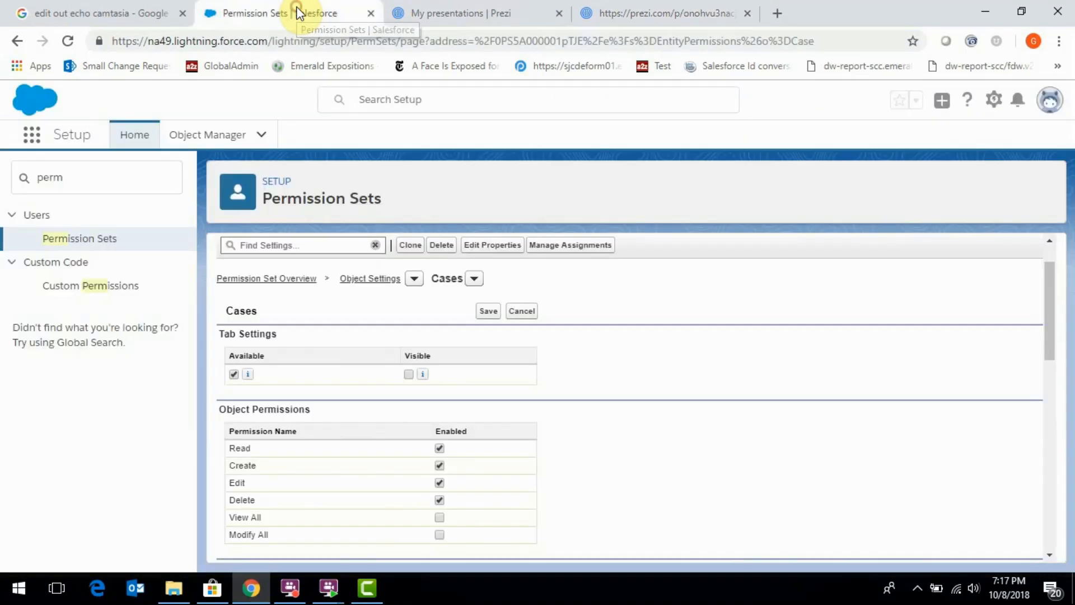
{"action": "left_click", "coordinate": [488, 312]}
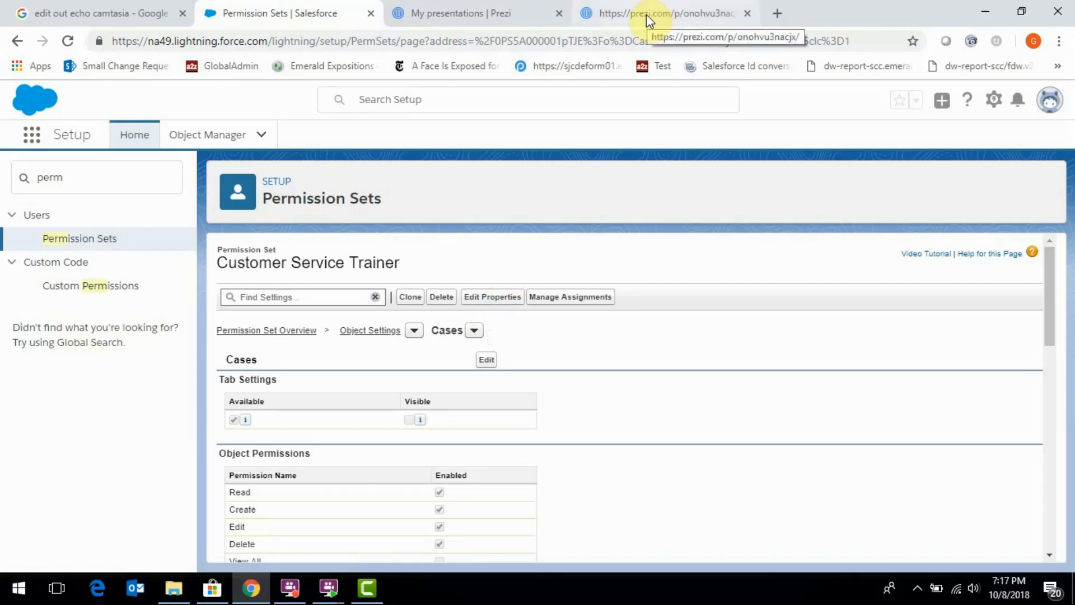
Step: Enable Read, Create, Edit and Delete in the permission set's Accounts object permissions and save them
{"action": "left_click", "coordinate": [366, 332]}
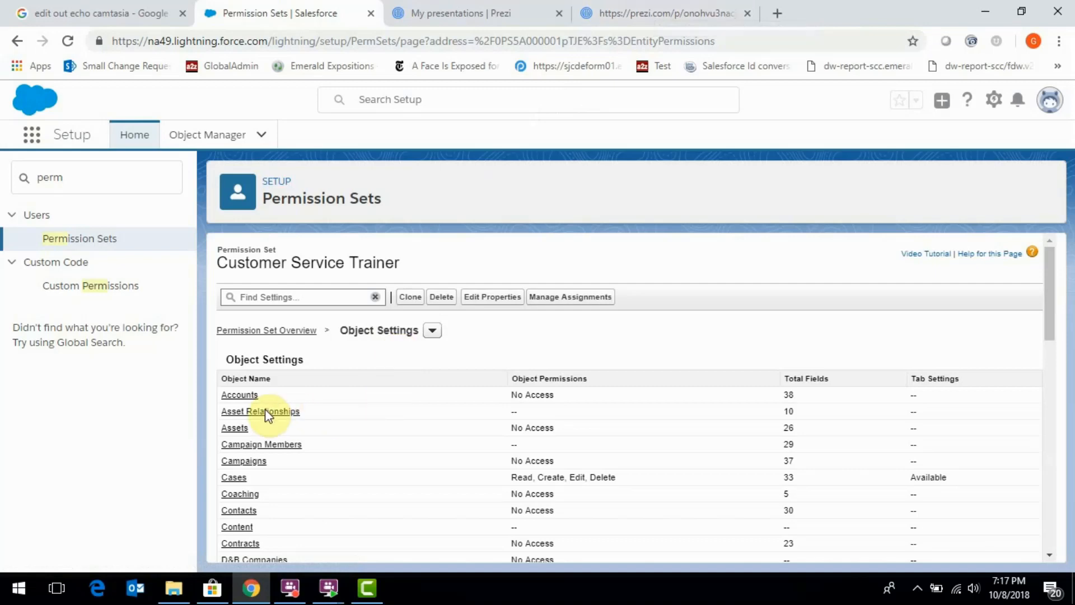
{"action": "left_click", "coordinate": [246, 395]}
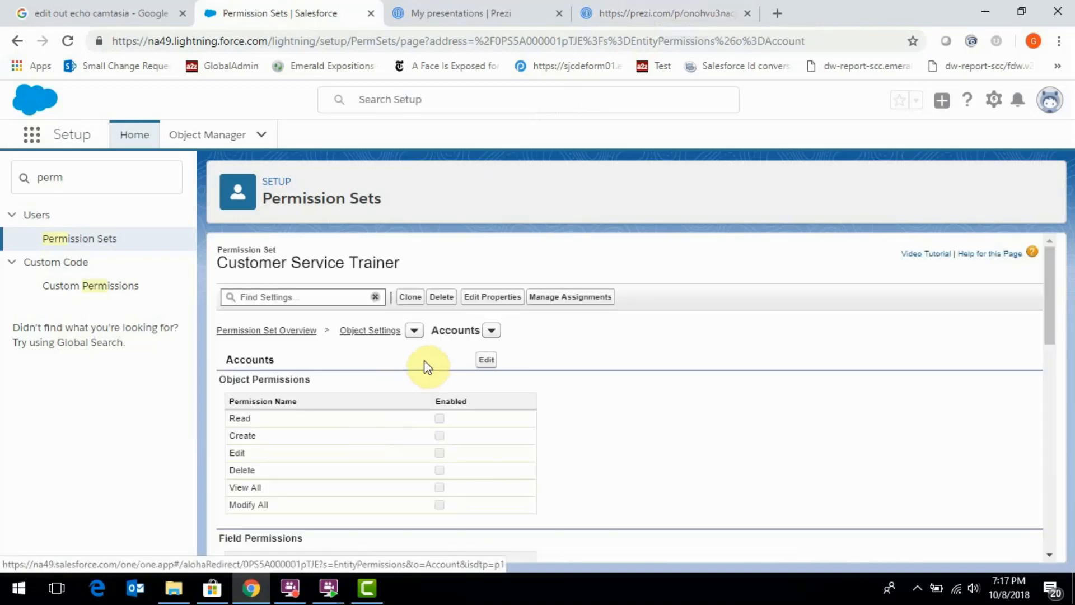
{"action": "left_click", "coordinate": [485, 360]}
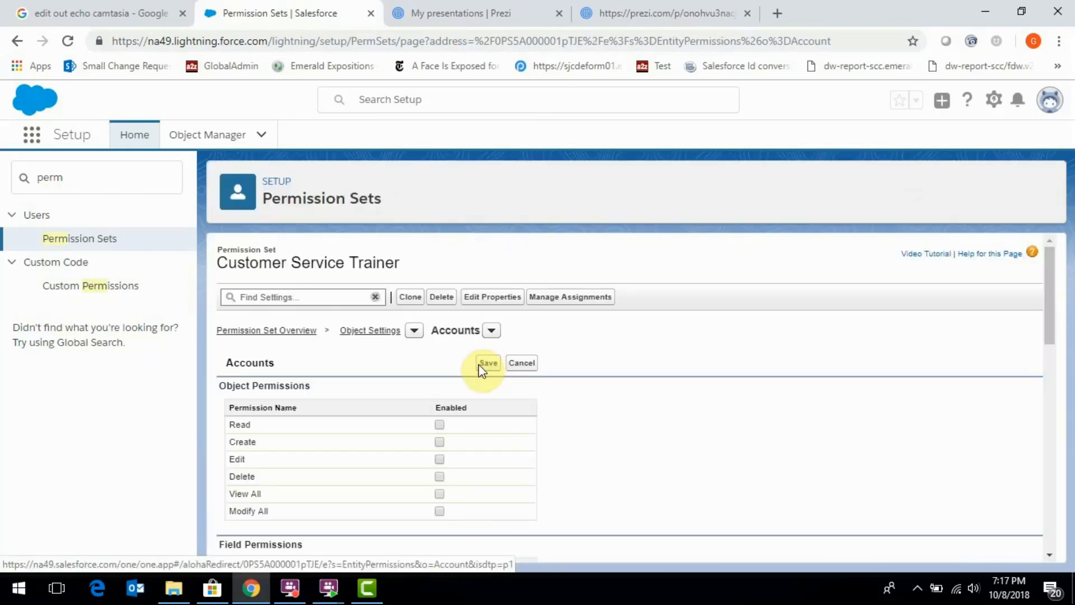
{"action": "left_click", "coordinate": [440, 442]}
{"action": "left_click", "coordinate": [440, 459]}
{"action": "left_click", "coordinate": [440, 476]}
{"action": "left_click", "coordinate": [489, 365]}
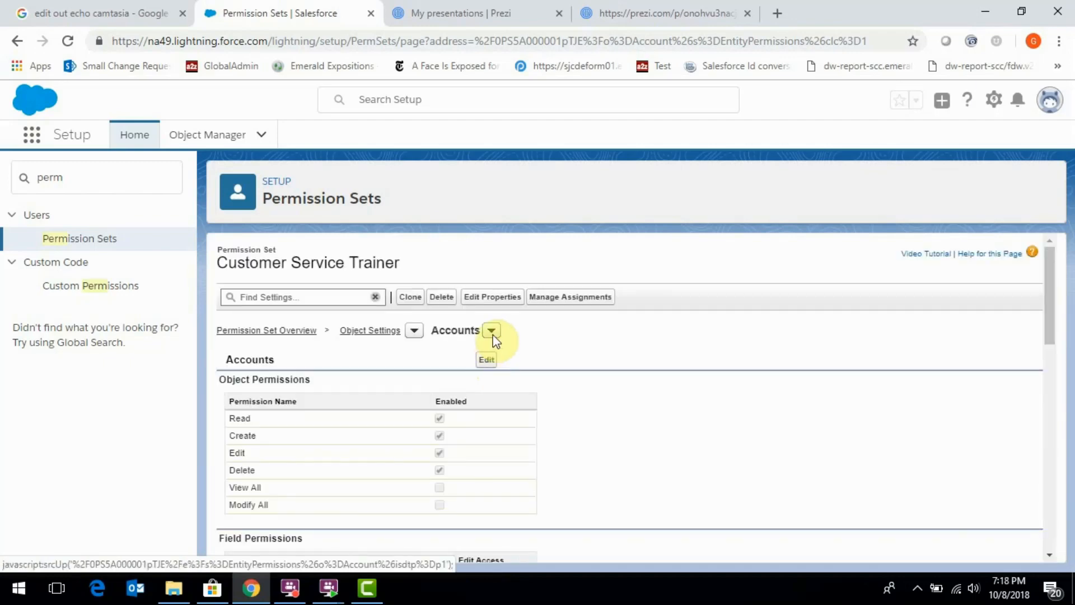
Step: Switch to the permission set's Contacts object settings, enable Read, Create, Edit and Delete, and save
{"action": "left_click", "coordinate": [492, 332]}
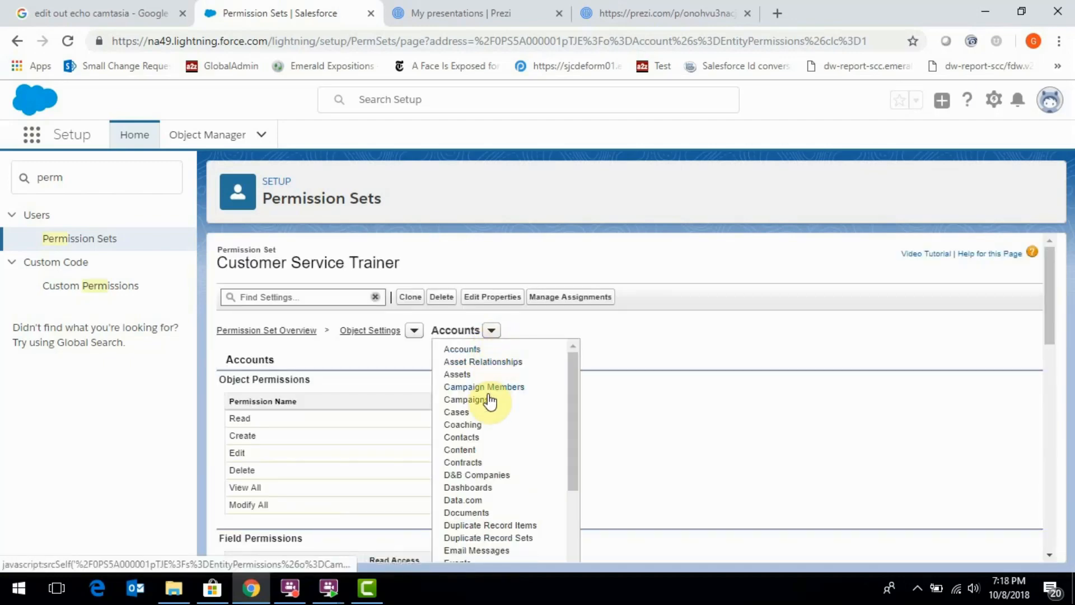
{"action": "left_click", "coordinate": [469, 438]}
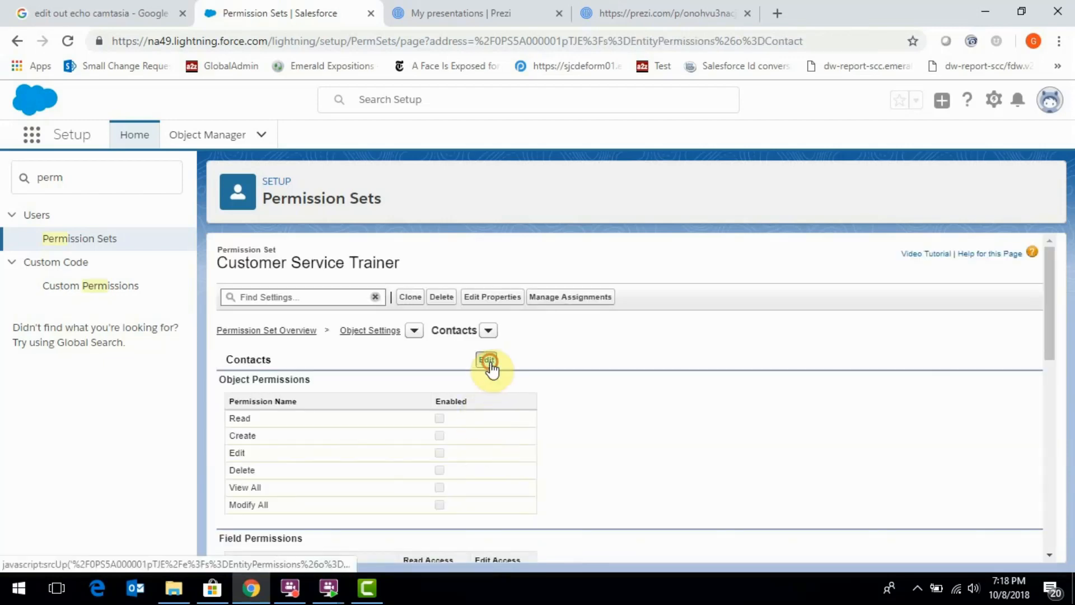
{"action": "left_click", "coordinate": [492, 365]}
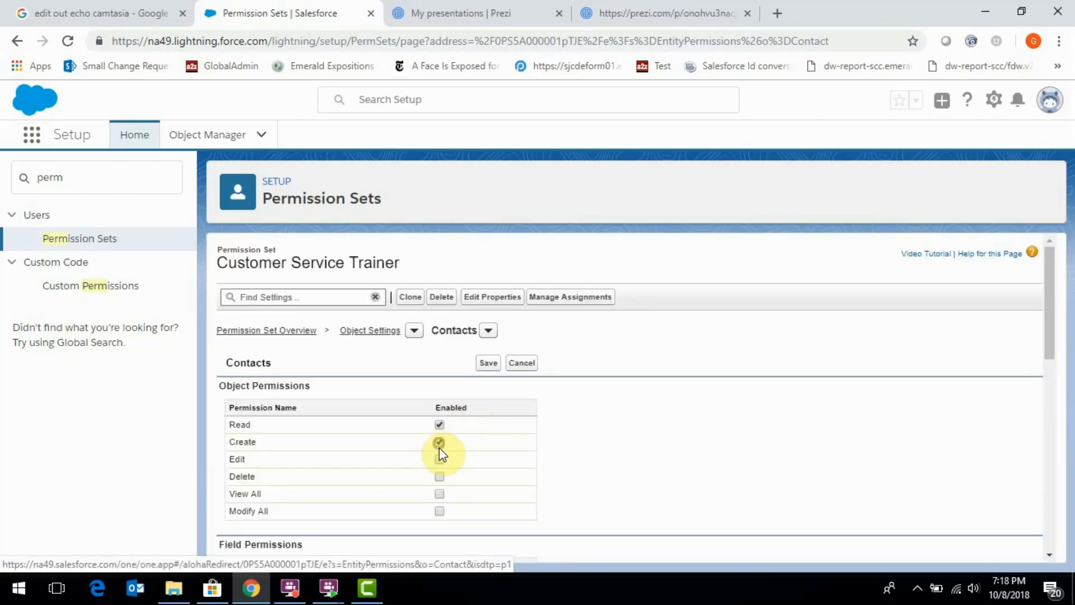
{"action": "left_click", "coordinate": [439, 476]}
{"action": "left_click", "coordinate": [490, 363]}
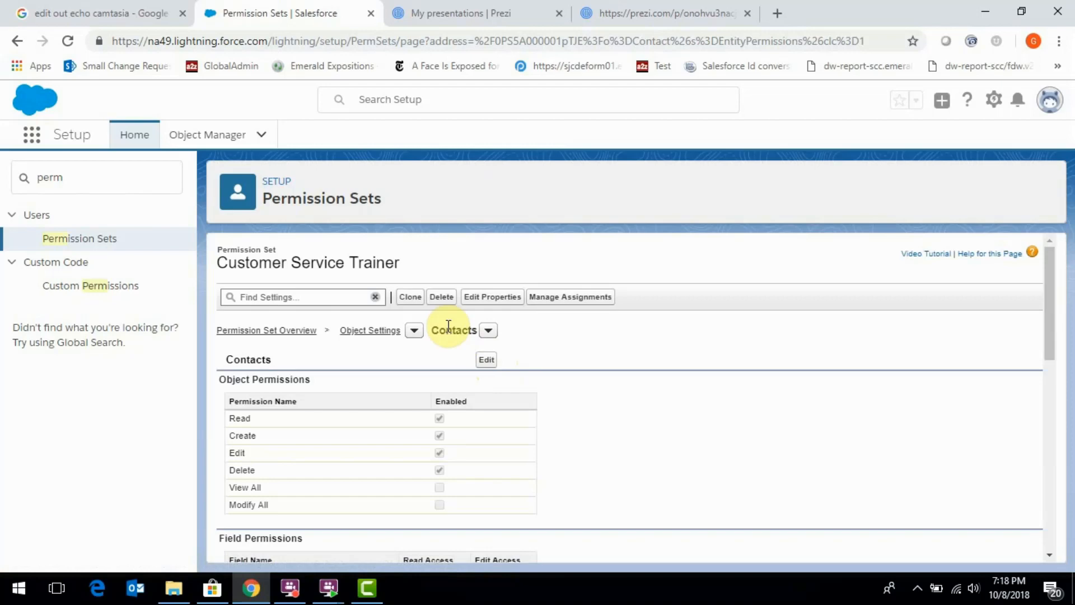
Step: Search Setup for "user", open the Users list and open the Marketing Coordinator user's detail page
{"action": "left_click", "coordinate": [32, 217]}
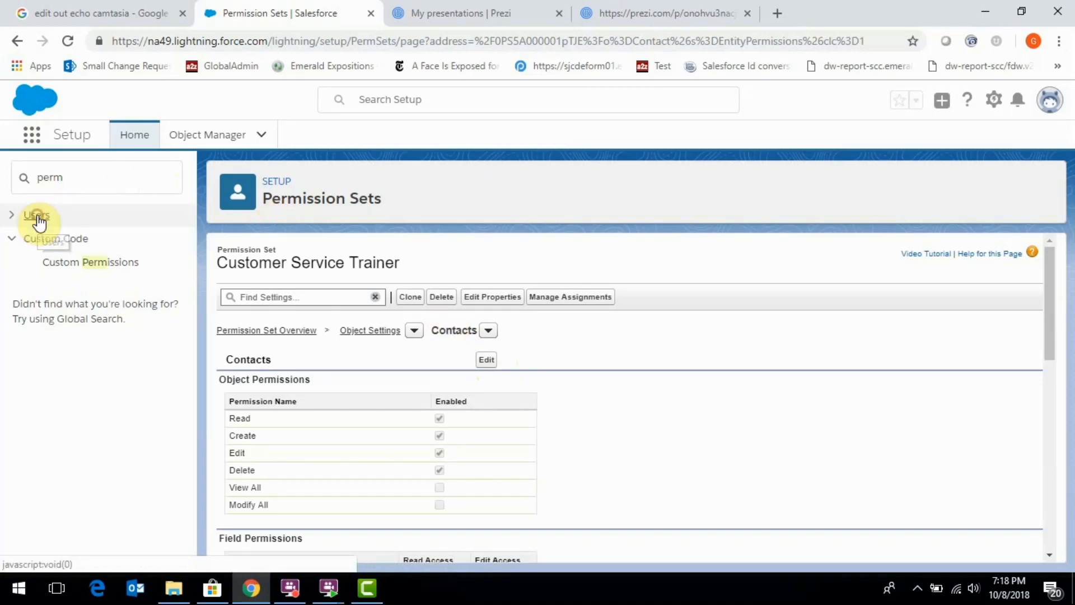
{"action": "left_click", "coordinate": [26, 220]}
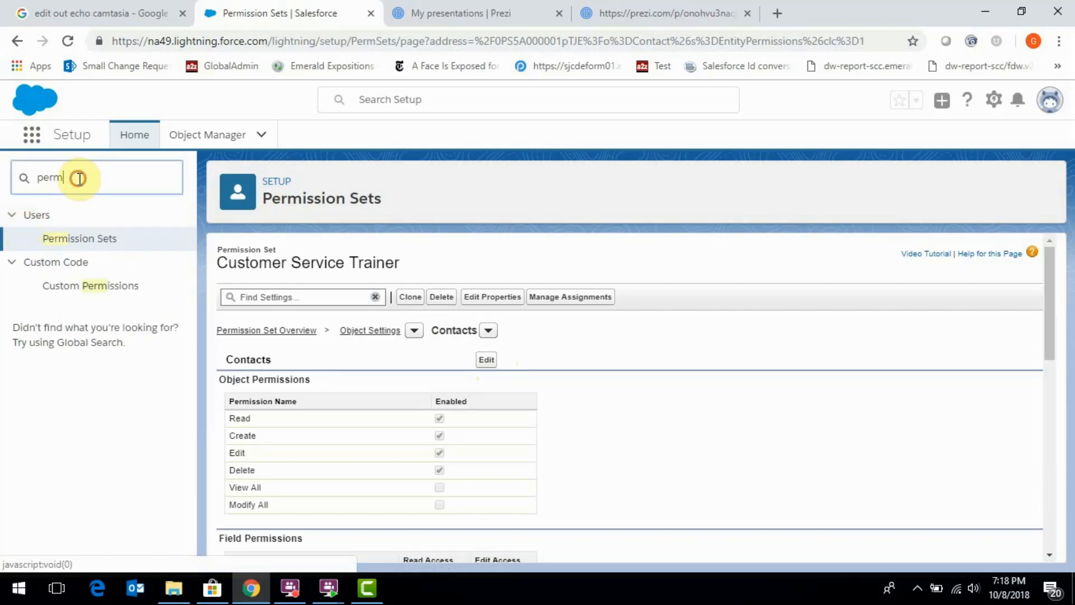
{"action": "left_click_drag", "start_coordinate": [79, 178], "coordinate": [3, 168]}
{"action": "key", "text": "BackSpace"}
{"action": "type", "text": "use"}
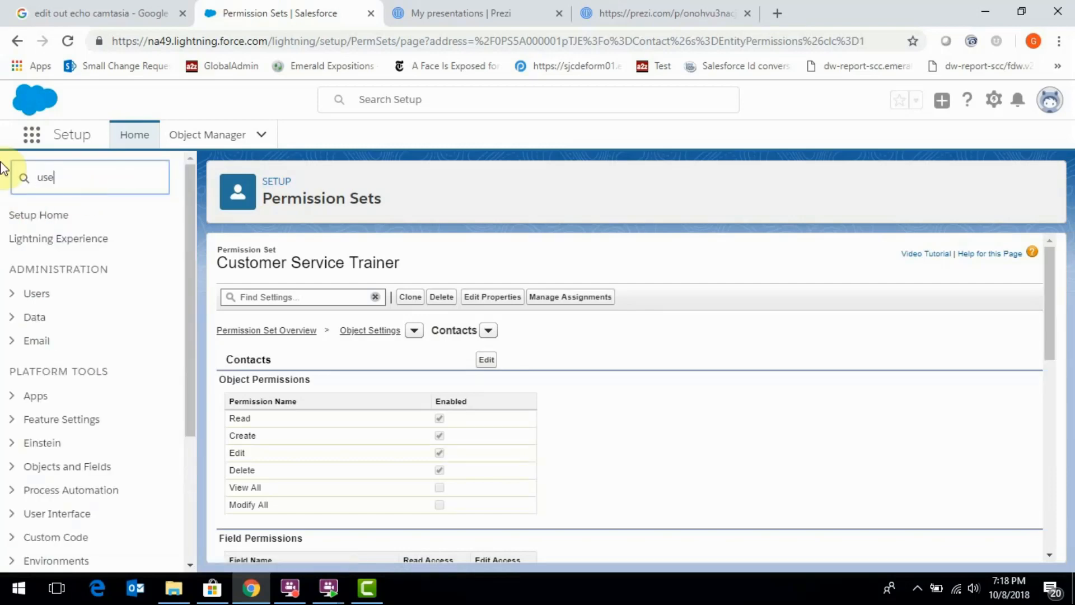
{"action": "type", "text": "r"}
{"action": "left_click", "coordinate": [54, 381]}
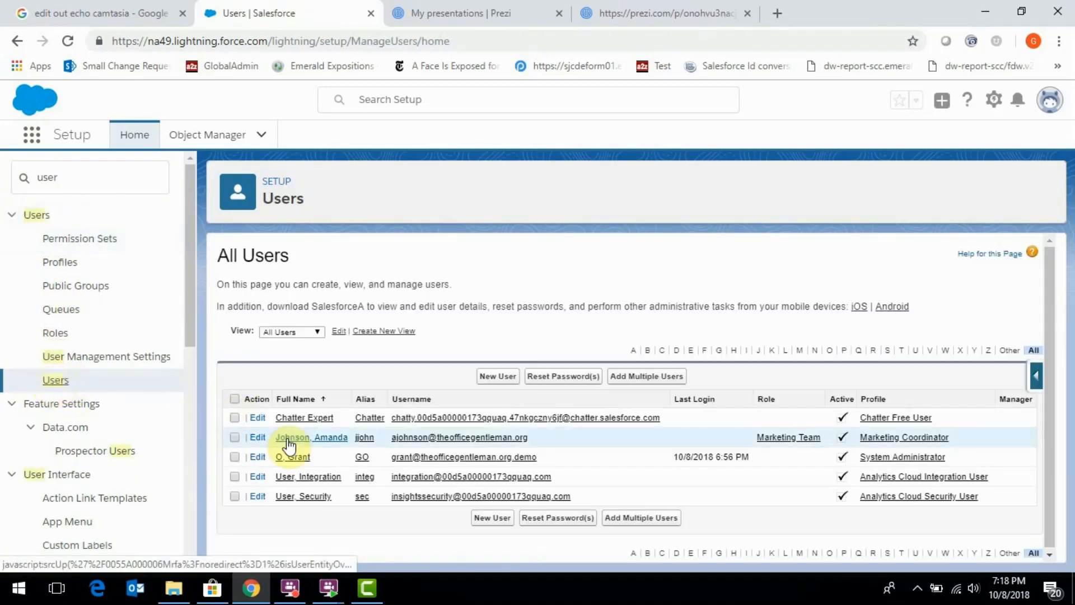
{"action": "left_click", "coordinate": [289, 445]}
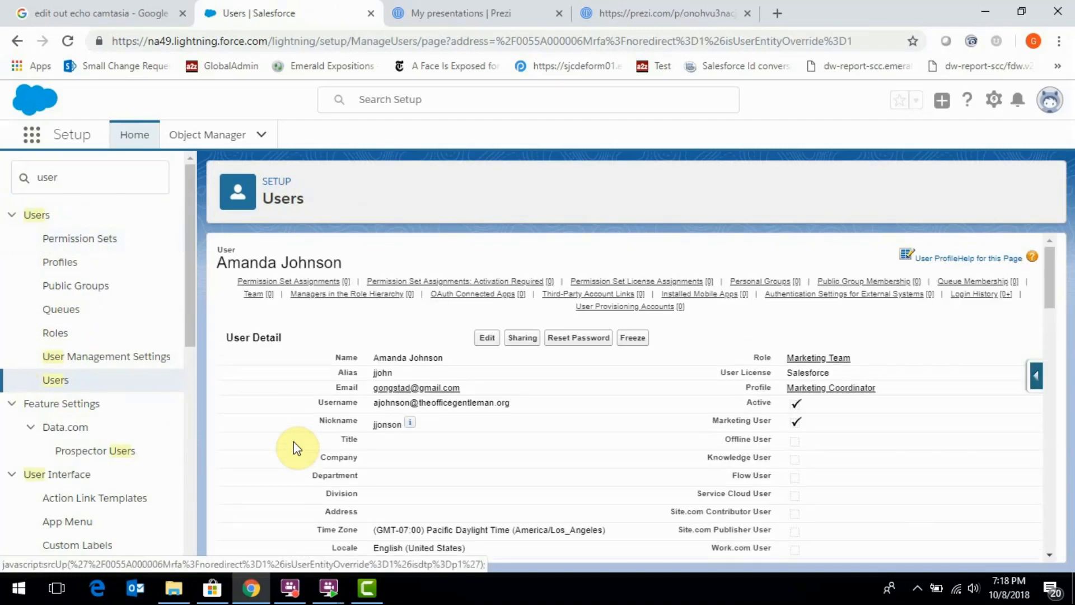
Step: Assign the Customer Service Trainer permission set to the Marketing Coordinator user and save the assignment
{"action": "scroll", "coordinate": [454, 464], "scroll_direction": "down", "scroll_amount": 15}
{"action": "scroll", "coordinate": [454, 463], "scroll_direction": "up", "scroll_amount": 5}
{"action": "left_click", "coordinate": [509, 401]}
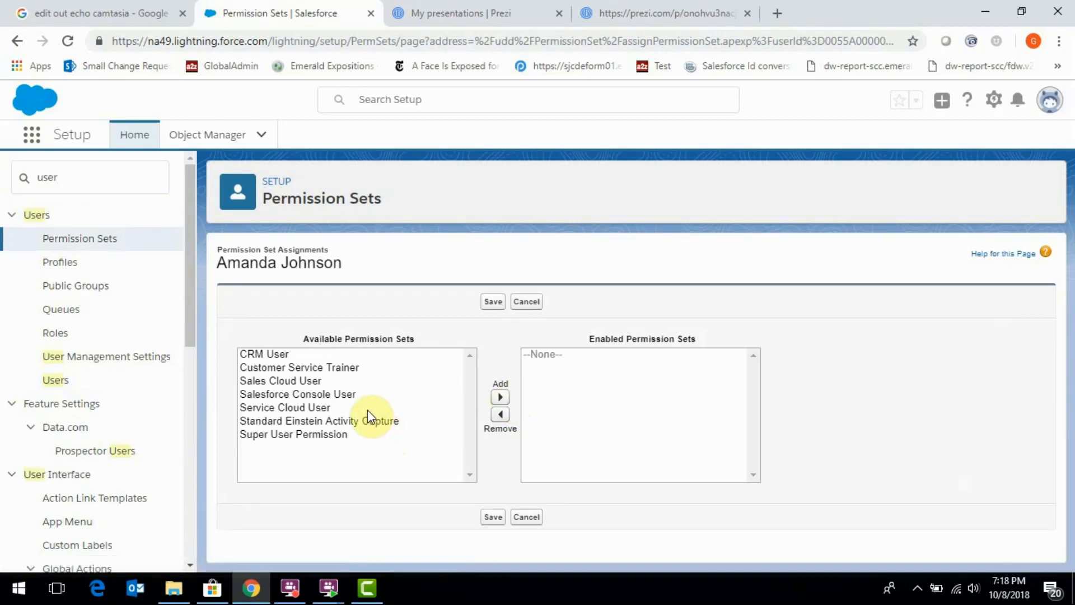
{"action": "left_click", "coordinate": [345, 367]}
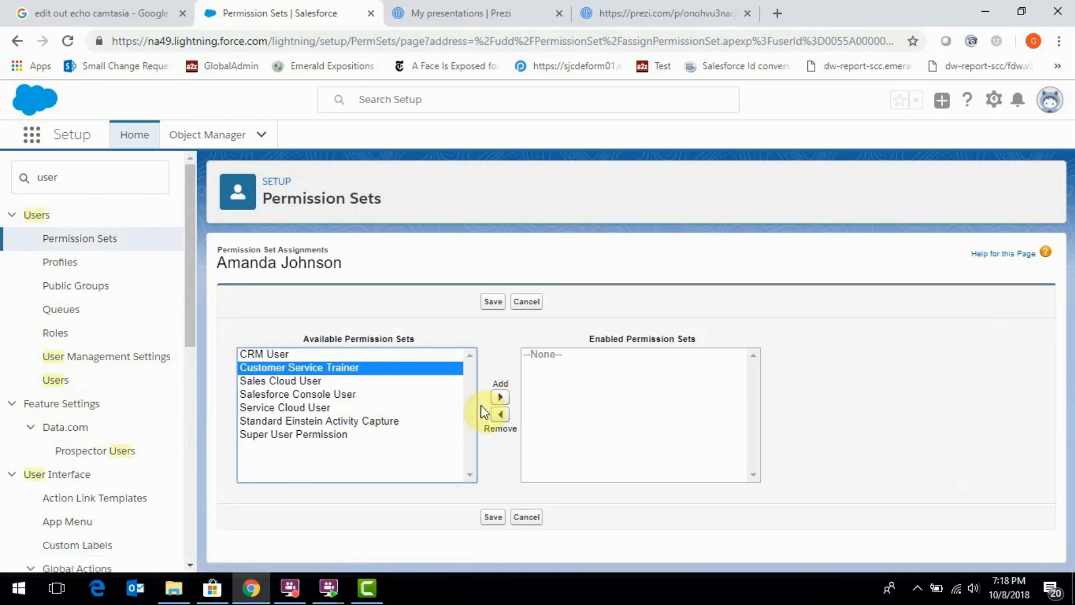
{"action": "left_click", "coordinate": [500, 398]}
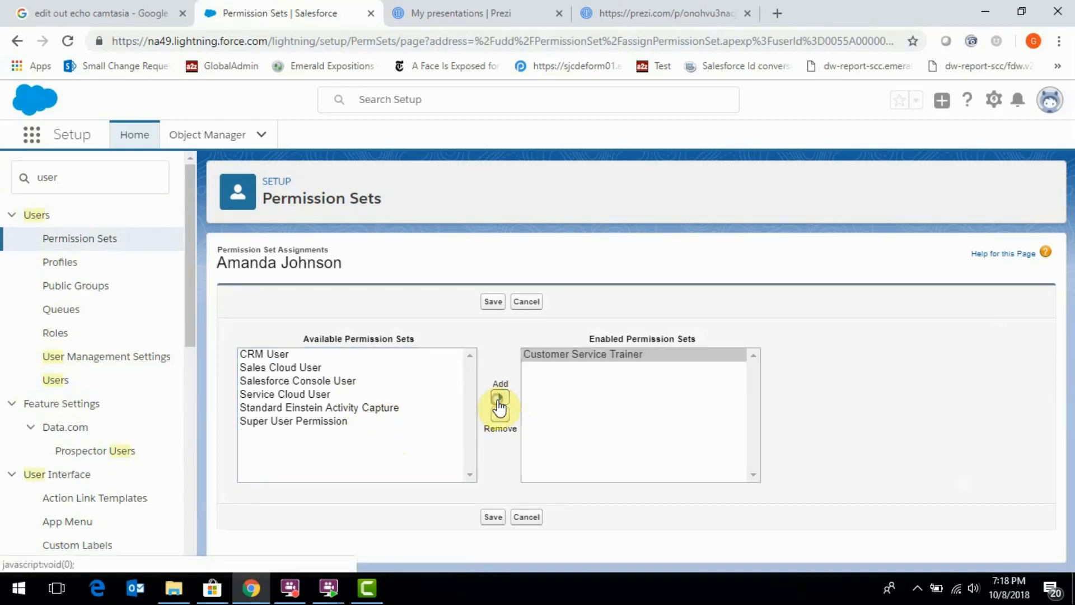
{"action": "left_click", "coordinate": [482, 518]}
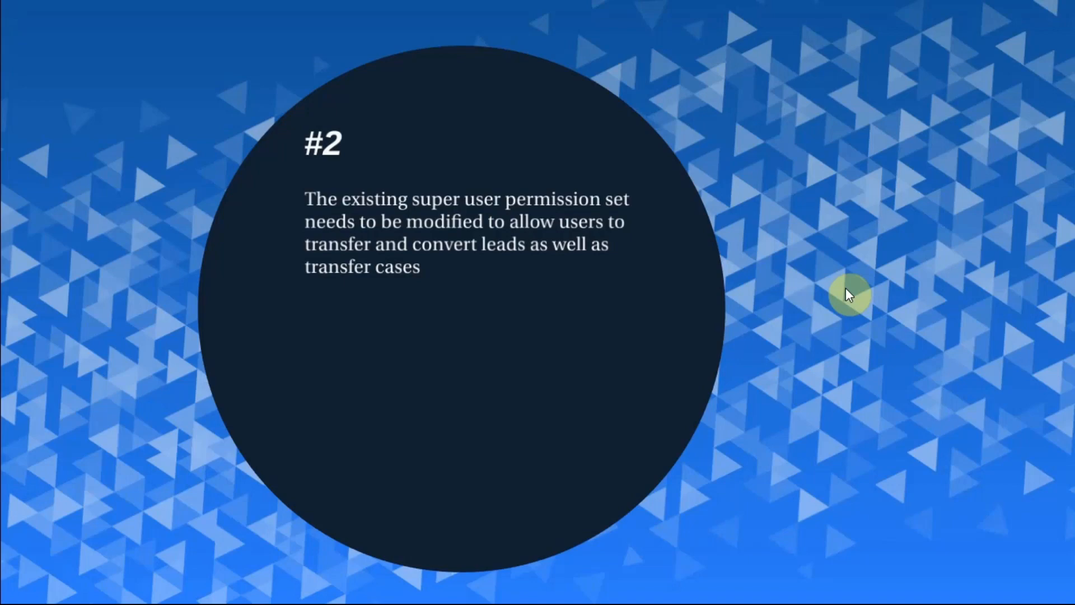
Step: Exit the Prezi presentation at exercise #2, switch to Salesforce and open the App Permissions of the Super User Permission set
{"action": "key", "text": "Escape"}
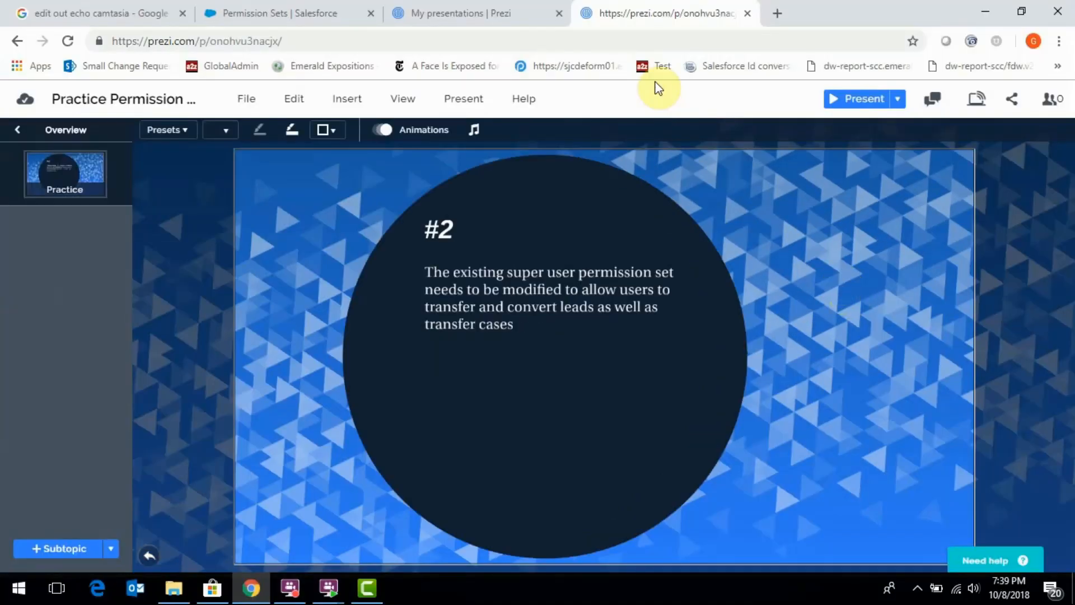
{"action": "left_click", "coordinate": [307, 8]}
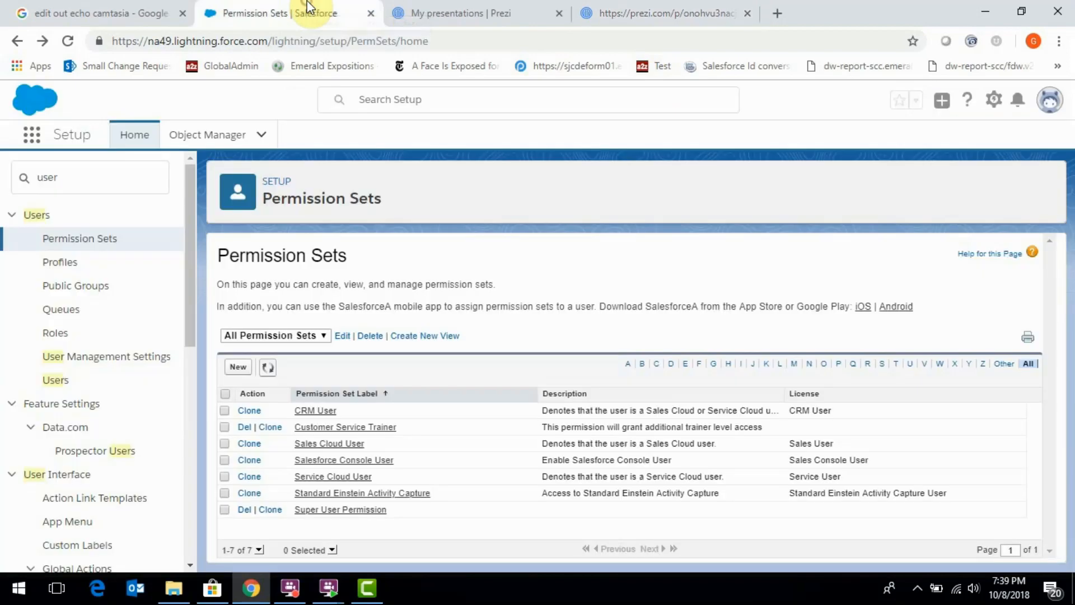
{"action": "left_click", "coordinate": [318, 511]}
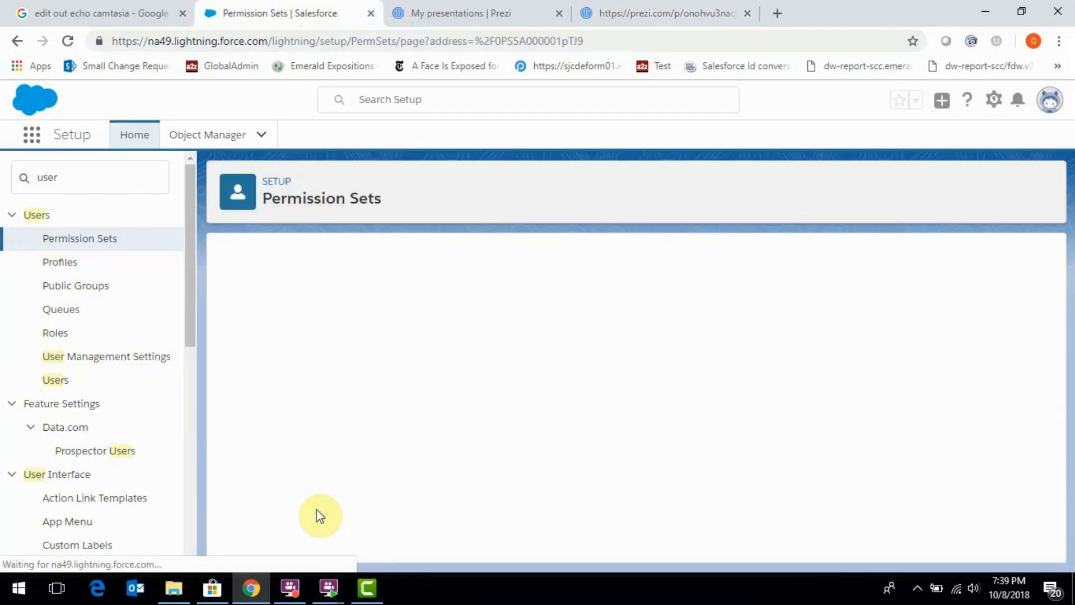
{"action": "scroll", "coordinate": [319, 515], "scroll_direction": "down", "scroll_amount": 2}
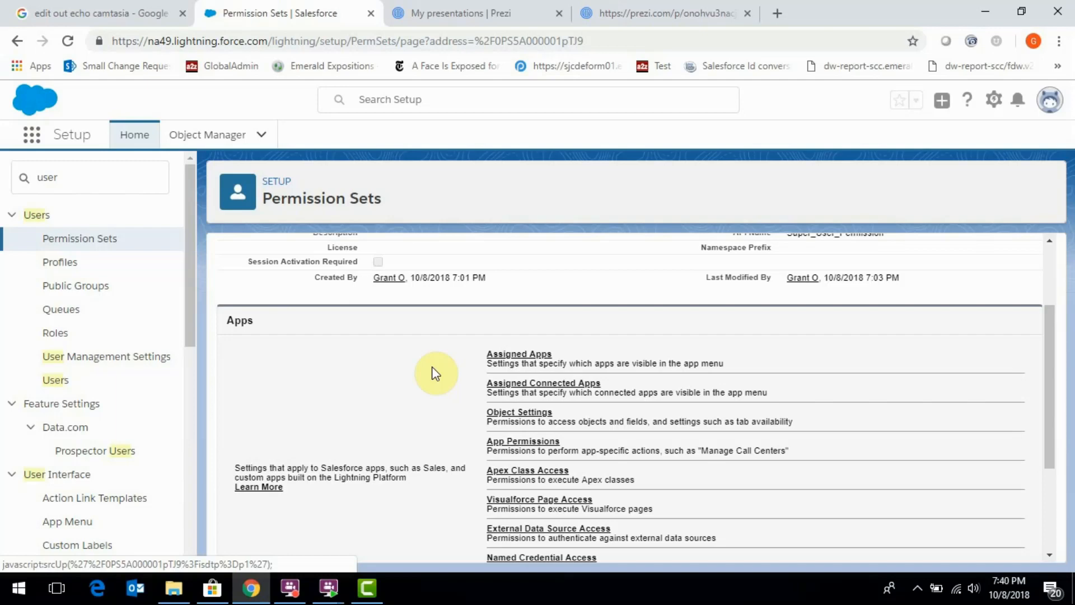
{"action": "left_click", "coordinate": [511, 441]}
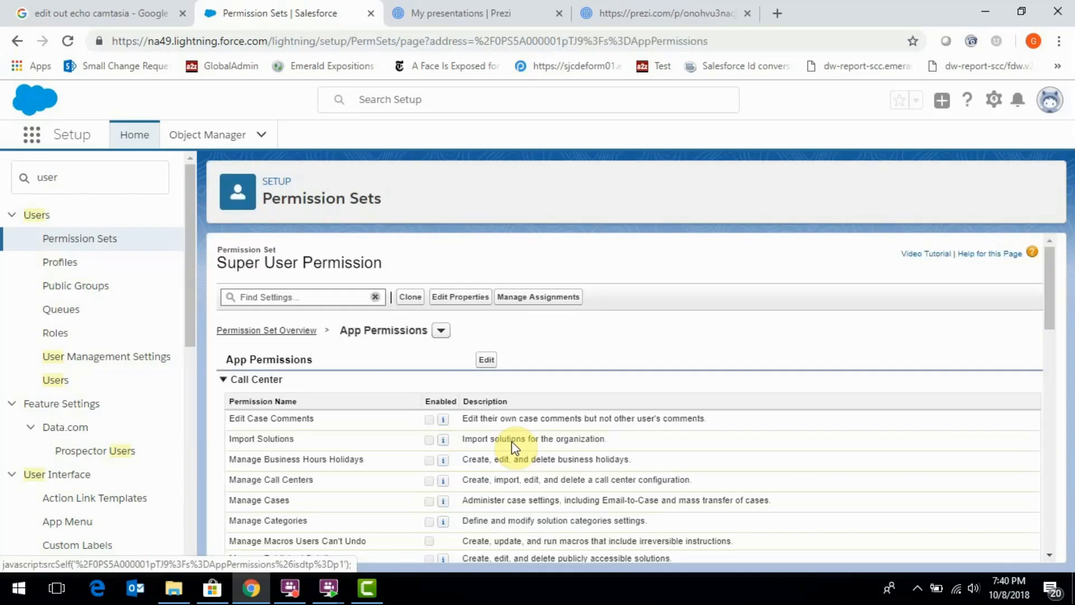
Step: Edit the Super User Permission set's app permissions and enable Transfer Cases in the Call Center section
{"action": "left_click", "coordinate": [484, 360]}
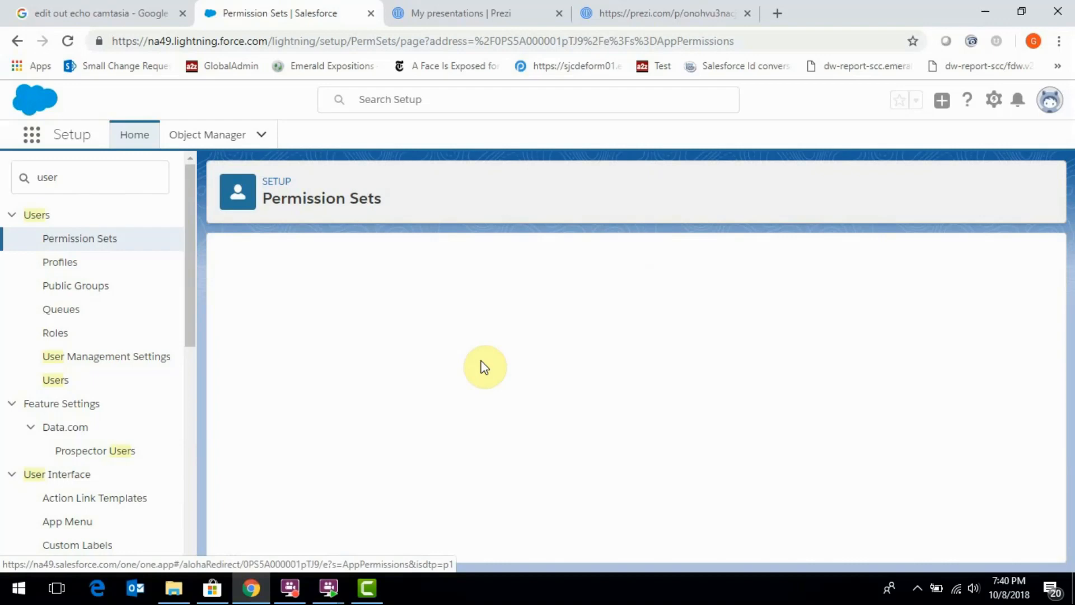
{"action": "scroll", "coordinate": [485, 363], "scroll_direction": "down", "scroll_amount": 1}
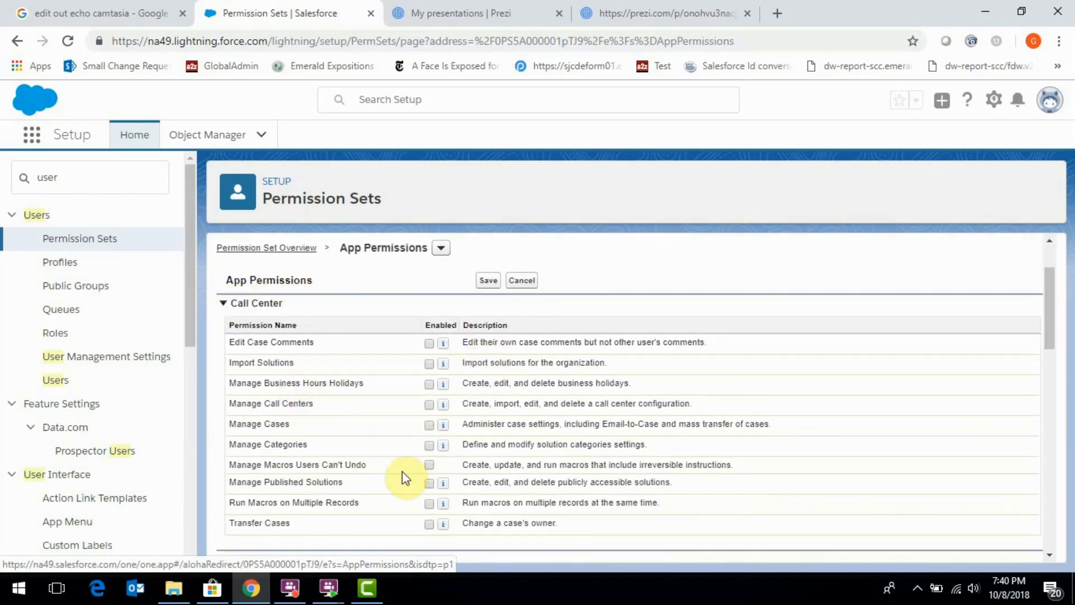
{"action": "left_click", "coordinate": [430, 524]}
Step: Enable Transfer Leads in the Sales section of the app permissions and save the permission set
{"action": "scroll", "coordinate": [523, 525], "scroll_direction": "down", "scroll_amount": 10}
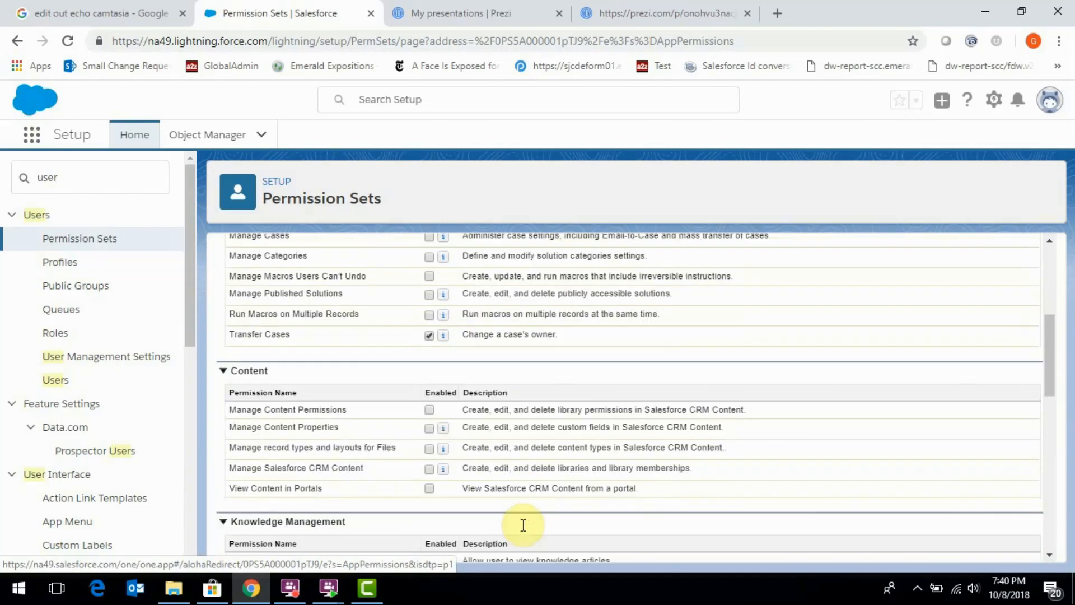
{"action": "scroll", "coordinate": [523, 524], "scroll_direction": "down", "scroll_amount": 3}
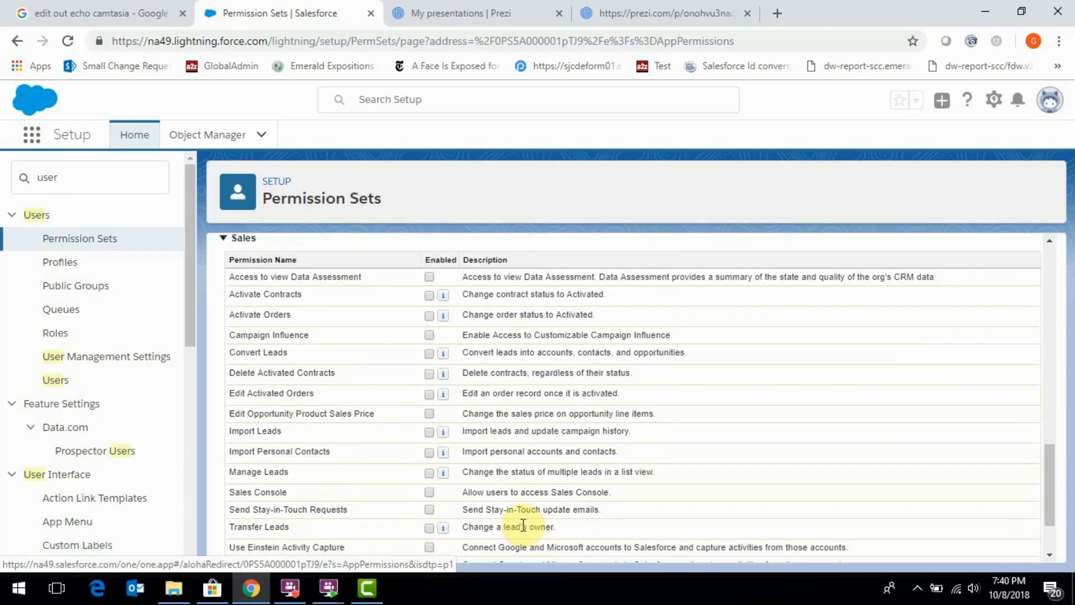
{"action": "scroll", "coordinate": [524, 525], "scroll_direction": "down", "scroll_amount": 2}
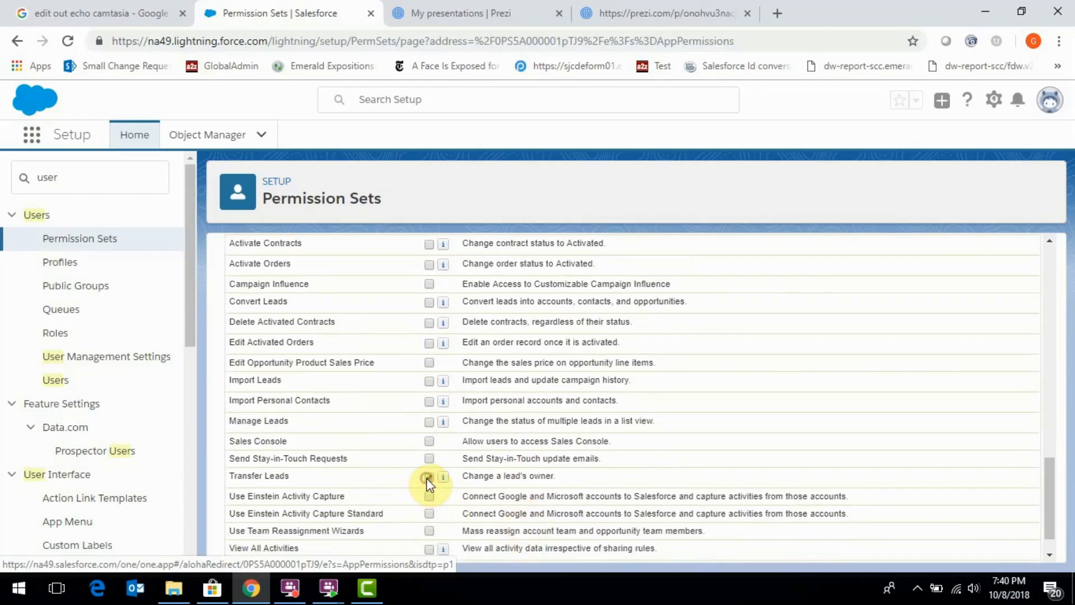
{"action": "left_click", "coordinate": [429, 477]}
{"action": "scroll", "coordinate": [452, 490], "scroll_direction": "down", "scroll_amount": 2}
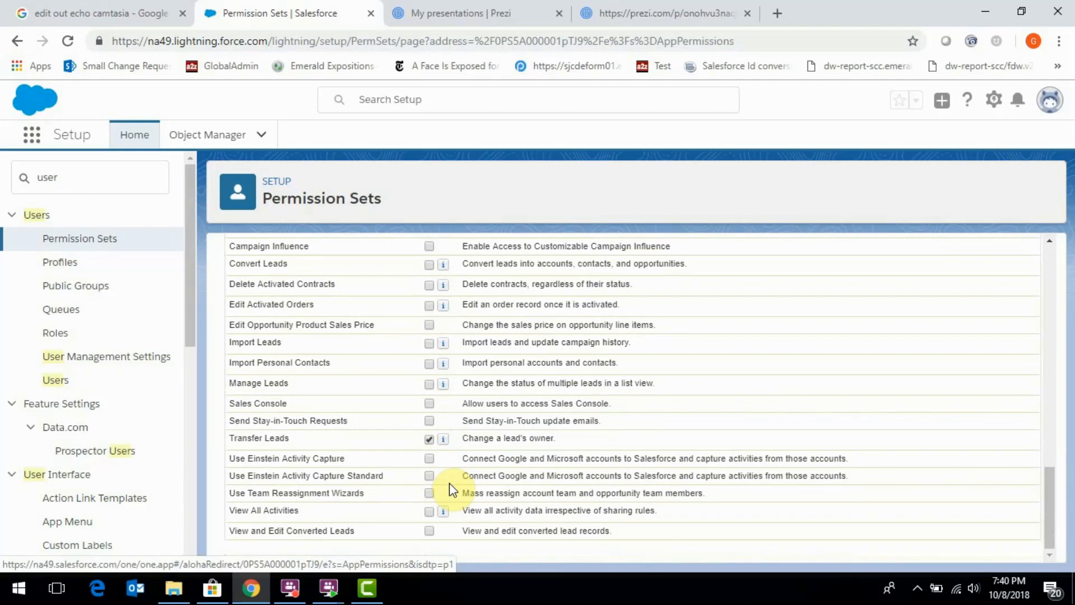
{"action": "scroll", "coordinate": [452, 490], "scroll_direction": "up", "scroll_amount": 3}
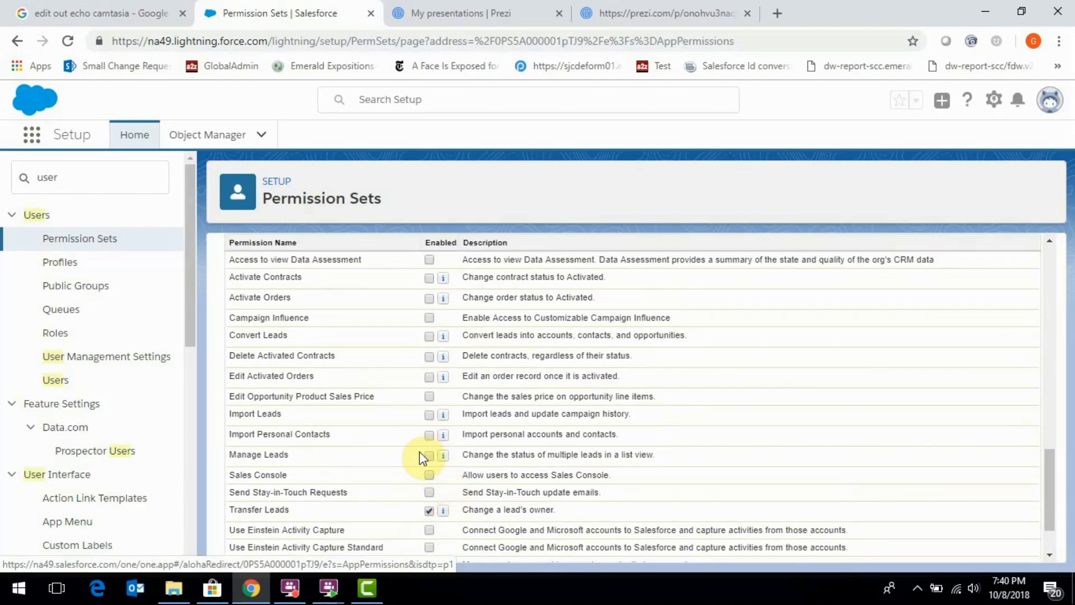
{"action": "scroll", "coordinate": [517, 412], "scroll_direction": "up", "scroll_amount": 15}
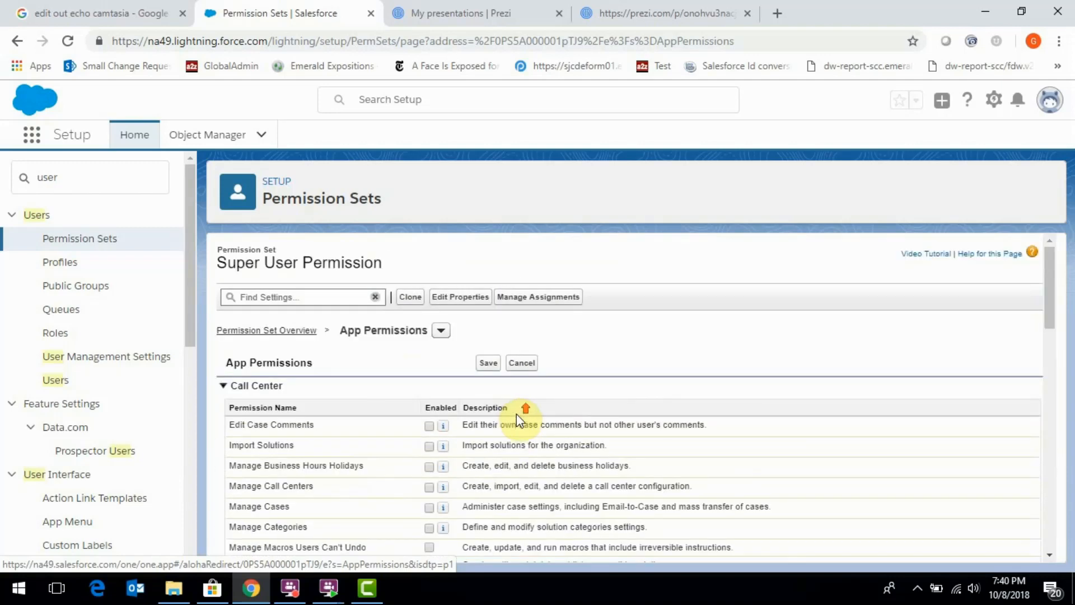
{"action": "left_click", "coordinate": [490, 367]}
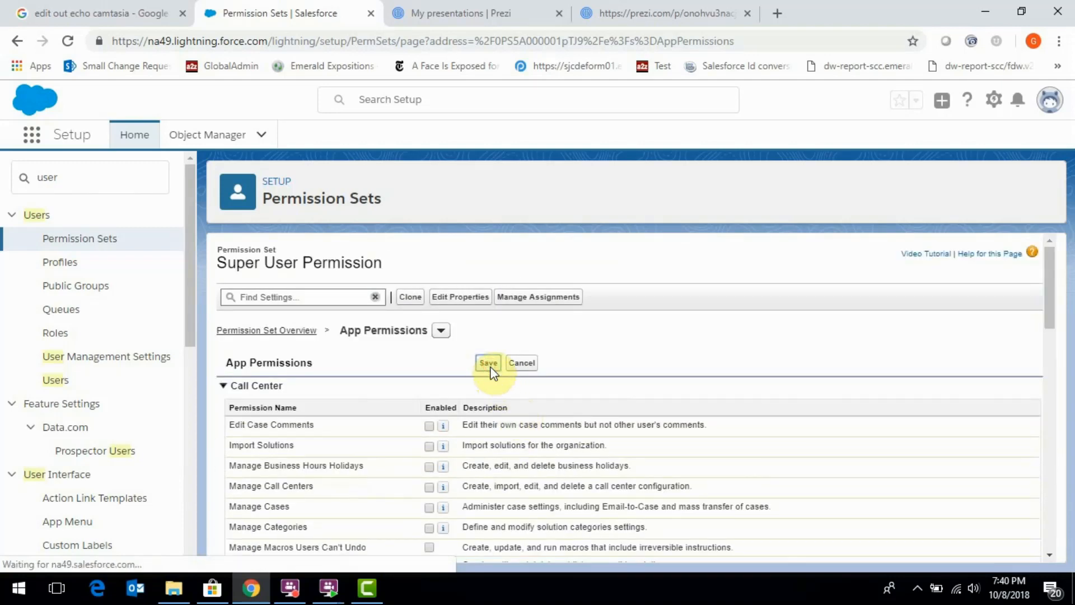